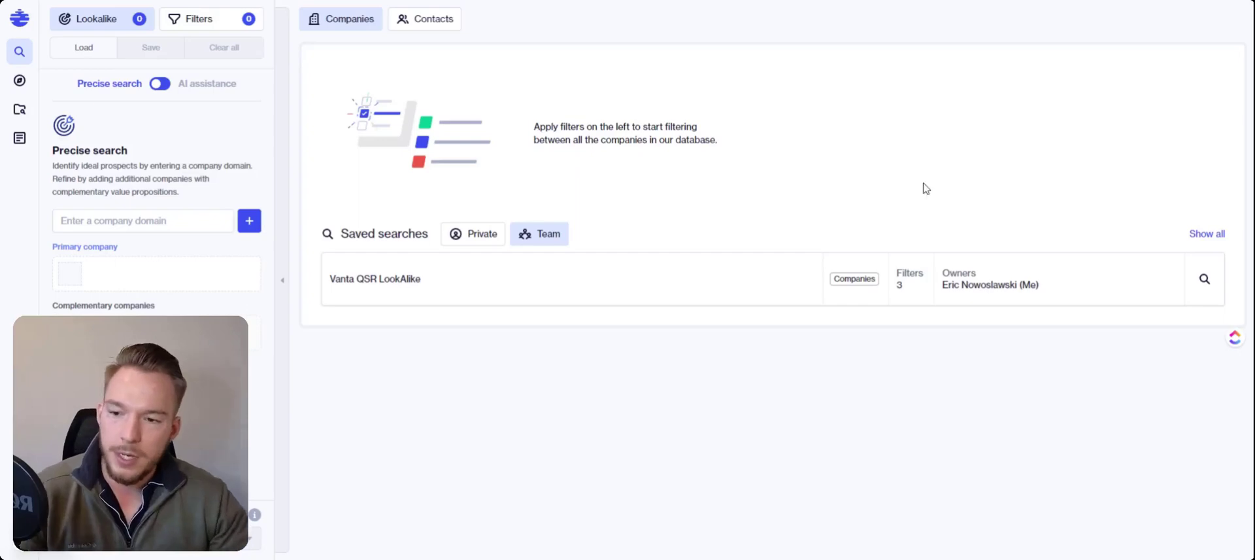
Add Get Maine Lobster (getmainelobster.com) as the primary company of the precise lookalike search
{"action": "left_click", "coordinate": [144, 220]}
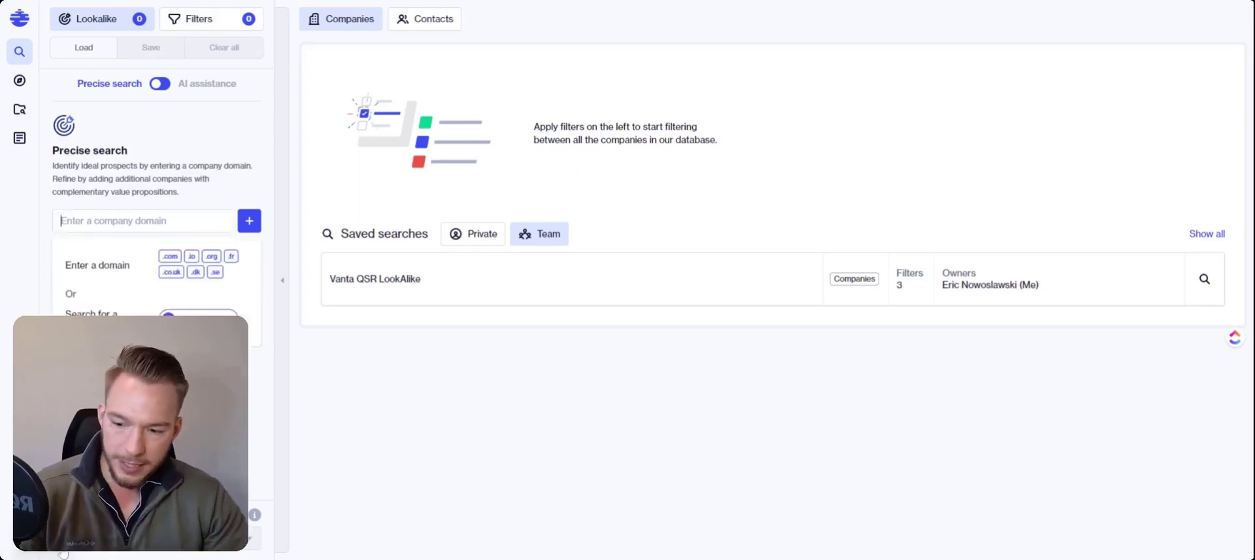
{"action": "type", "text": "get"}
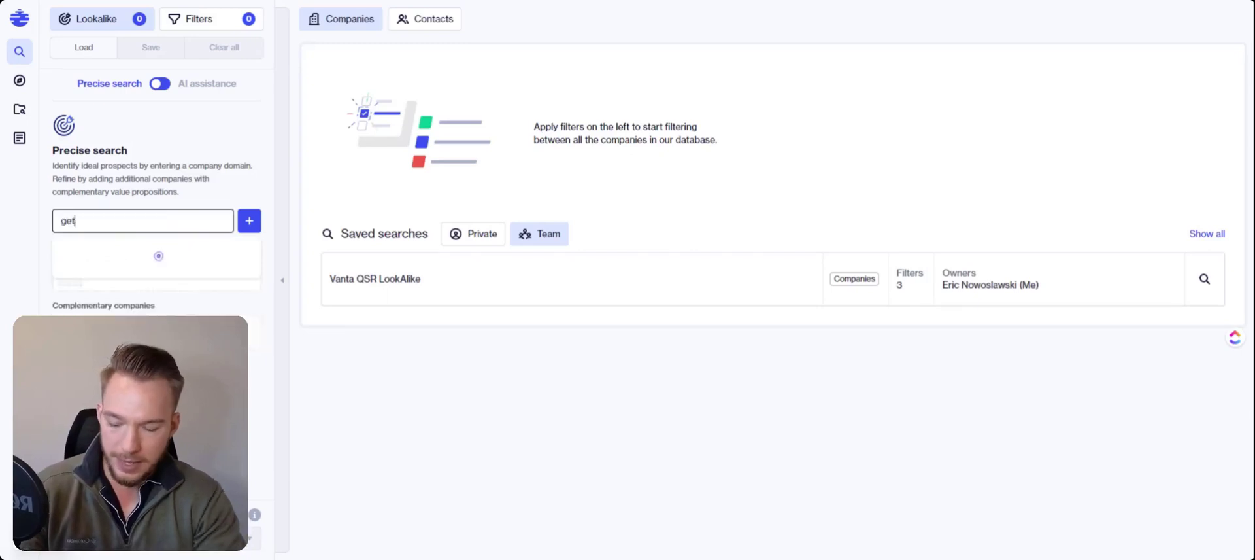
{"action": "type", "text": "mainelob"}
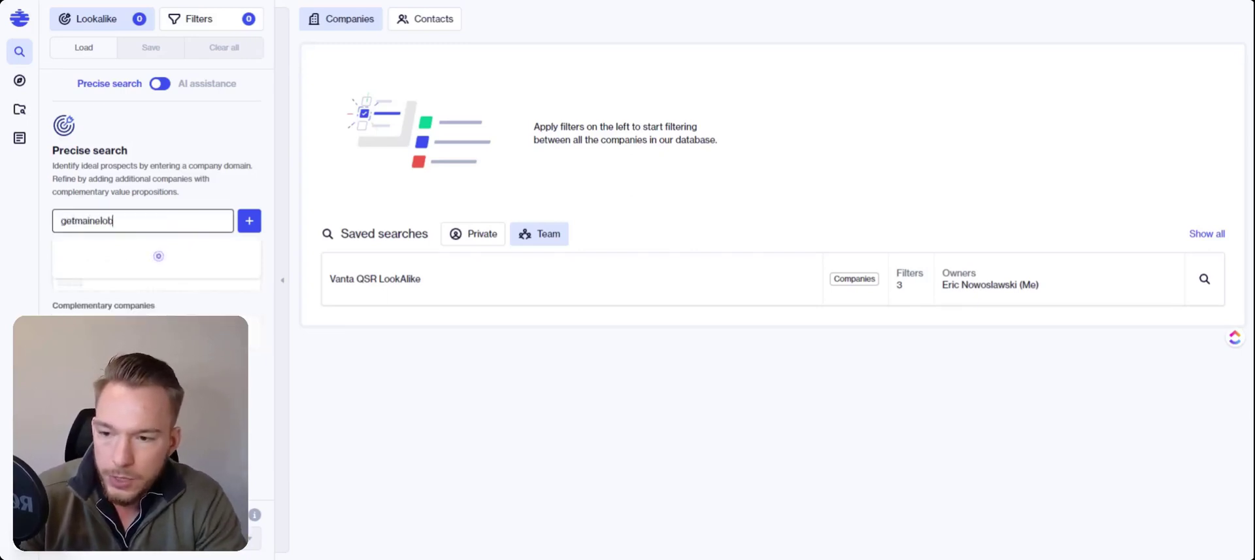
{"action": "type", "text": "ster.com"}
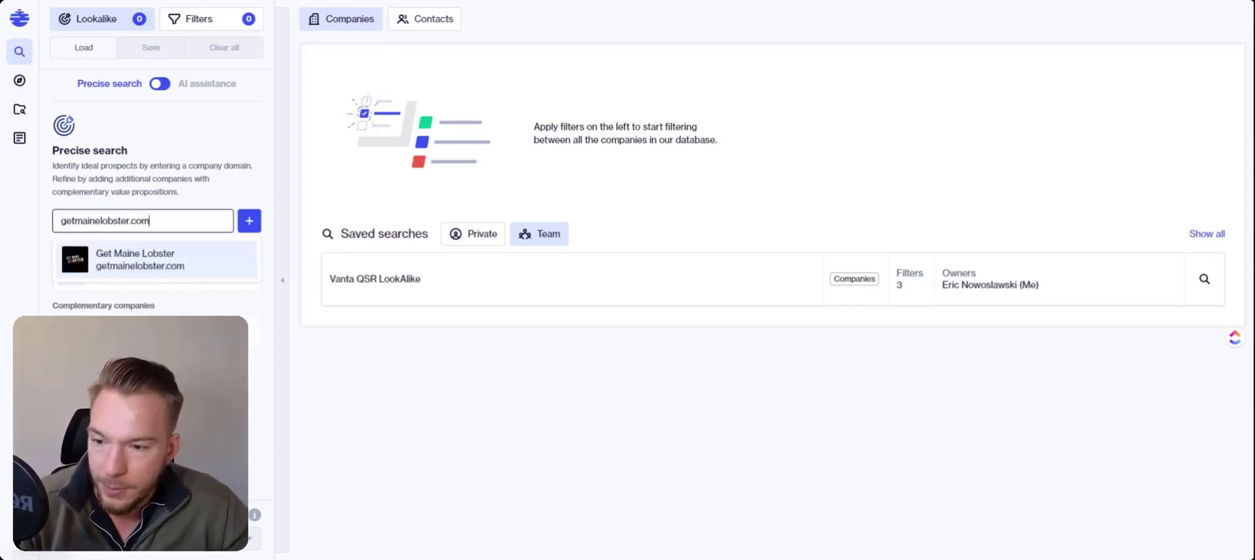
{"action": "left_click", "coordinate": [152, 276]}
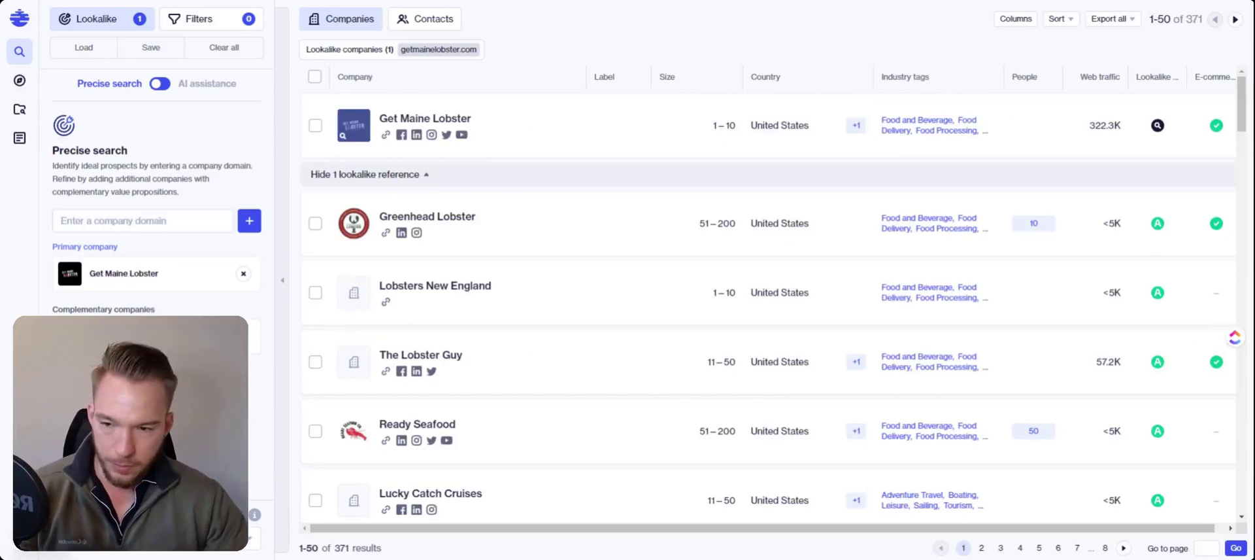
Add ButcherBox (butcherbox.com) to the lookalike search as a complementary company
{"action": "left_click", "coordinate": [142, 221]}
{"action": "type", "text": "butch"}
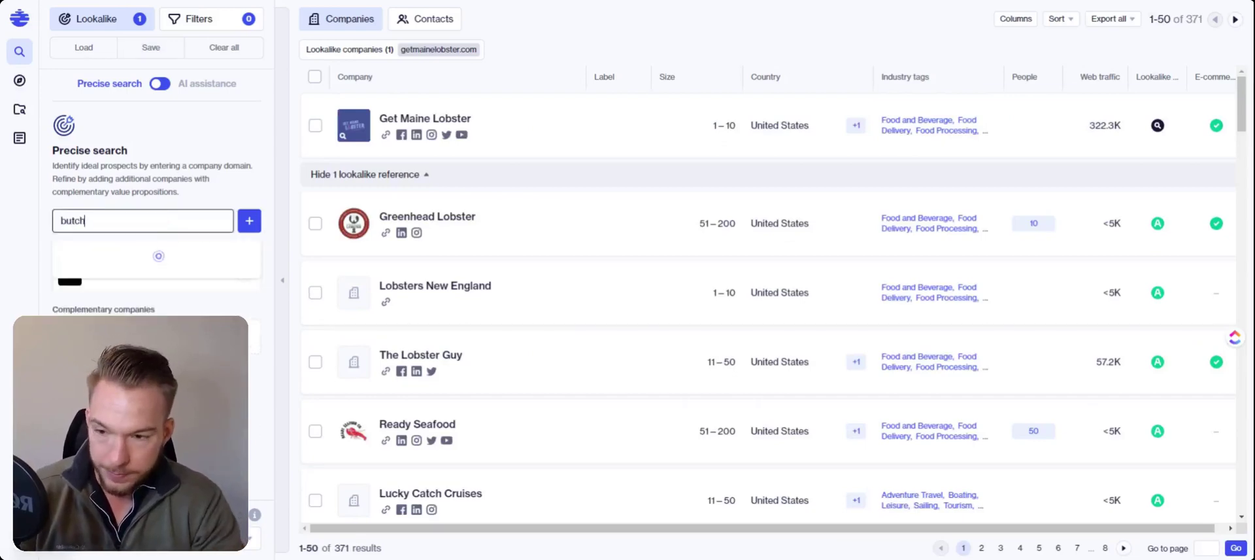
{"action": "type", "text": "erbox.com"}
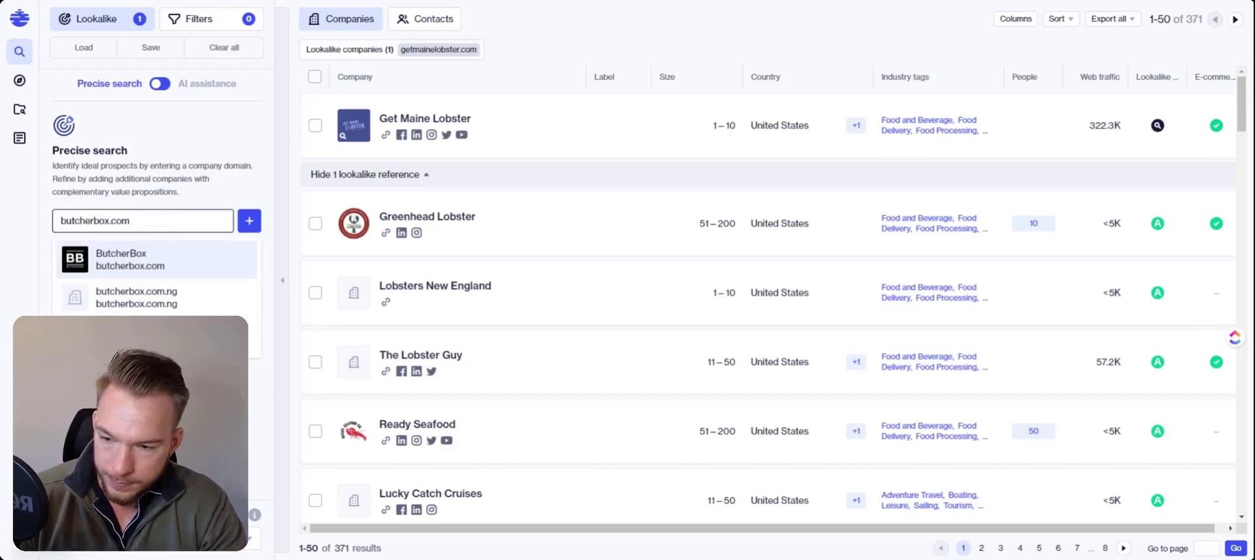
{"action": "key", "text": "Return"}
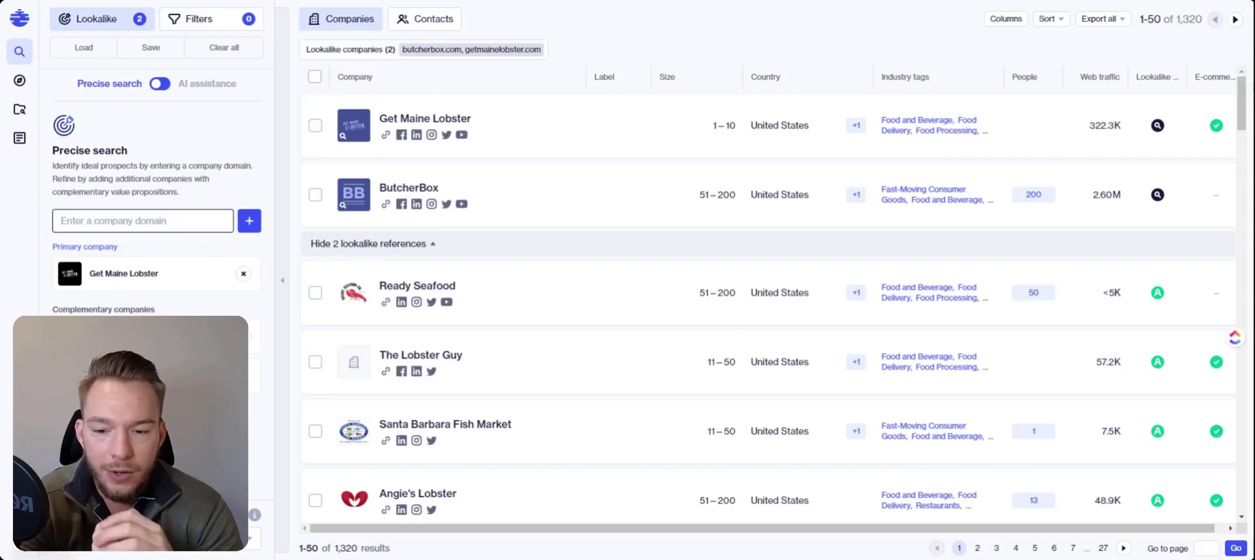
Examine the lookalike company results for relevance, checking company names, countries, industry tags and e-commerce status
{"action": "scroll", "coordinate": [625, 256], "scroll_direction": "down", "scroll_amount": 4}
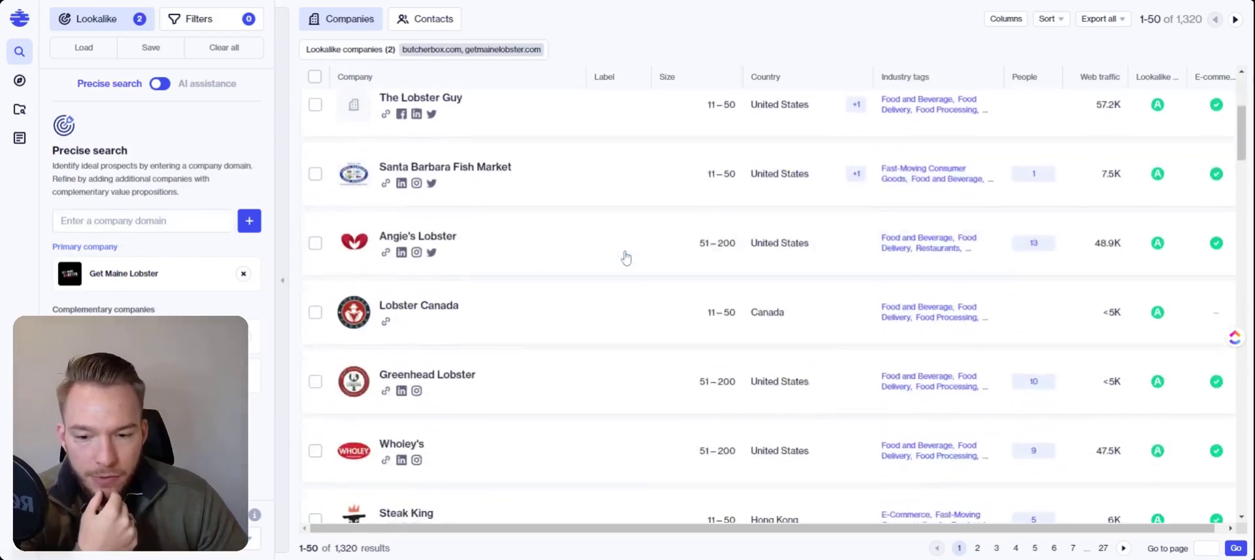
{"action": "scroll", "coordinate": [625, 257], "scroll_direction": "down", "scroll_amount": 4}
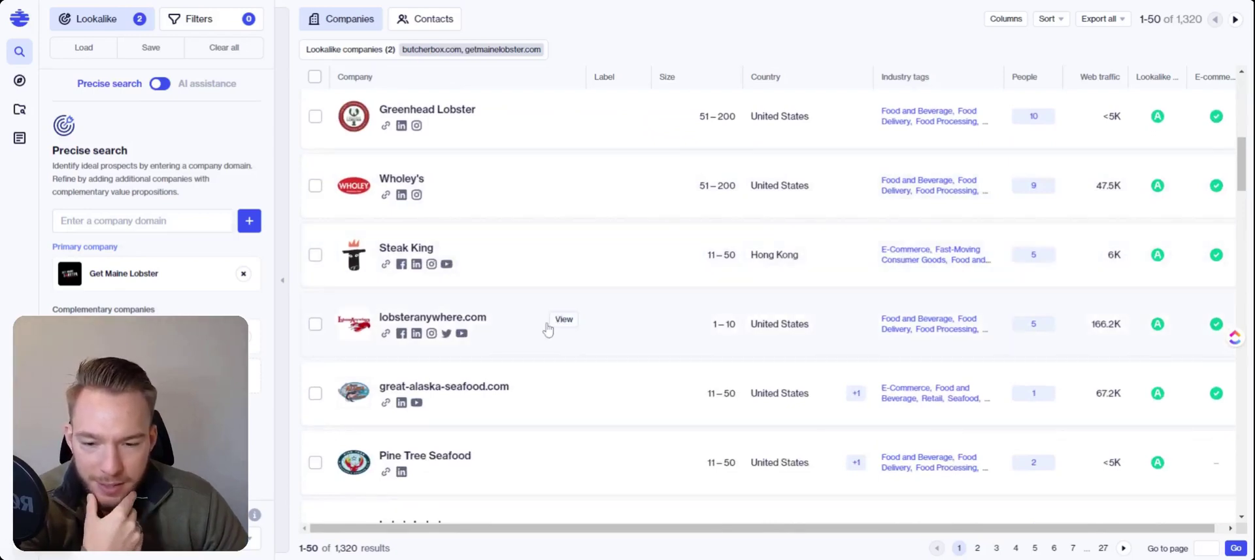
{"action": "scroll", "coordinate": [546, 327], "scroll_direction": "down", "scroll_amount": 2}
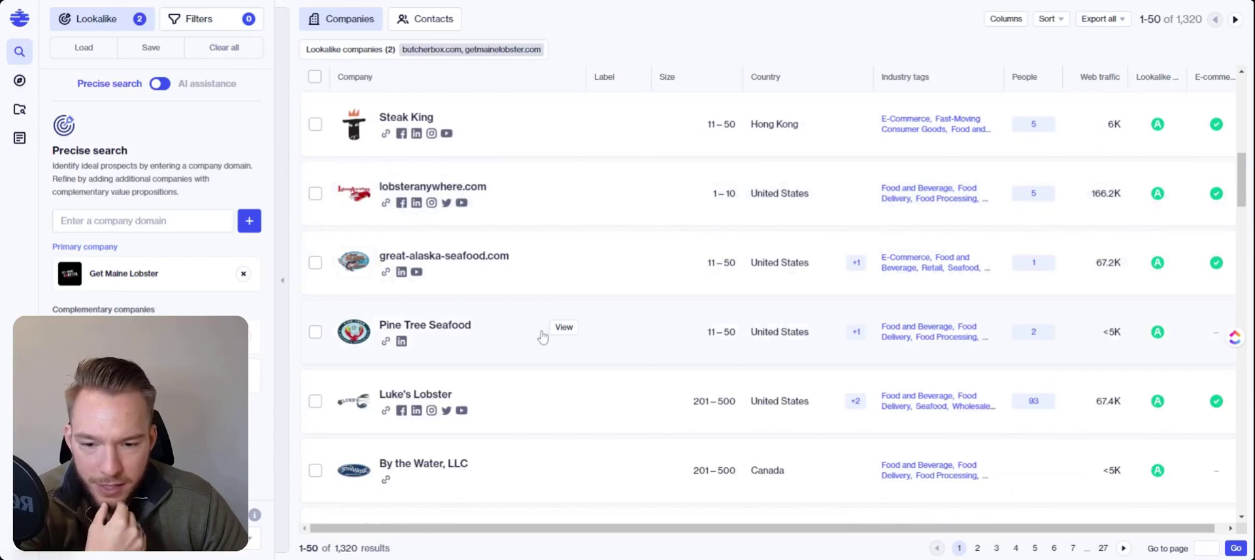
{"action": "scroll", "coordinate": [542, 337], "scroll_direction": "down", "scroll_amount": 3}
{"action": "scroll", "coordinate": [542, 337], "scroll_direction": "down", "scroll_amount": 3}
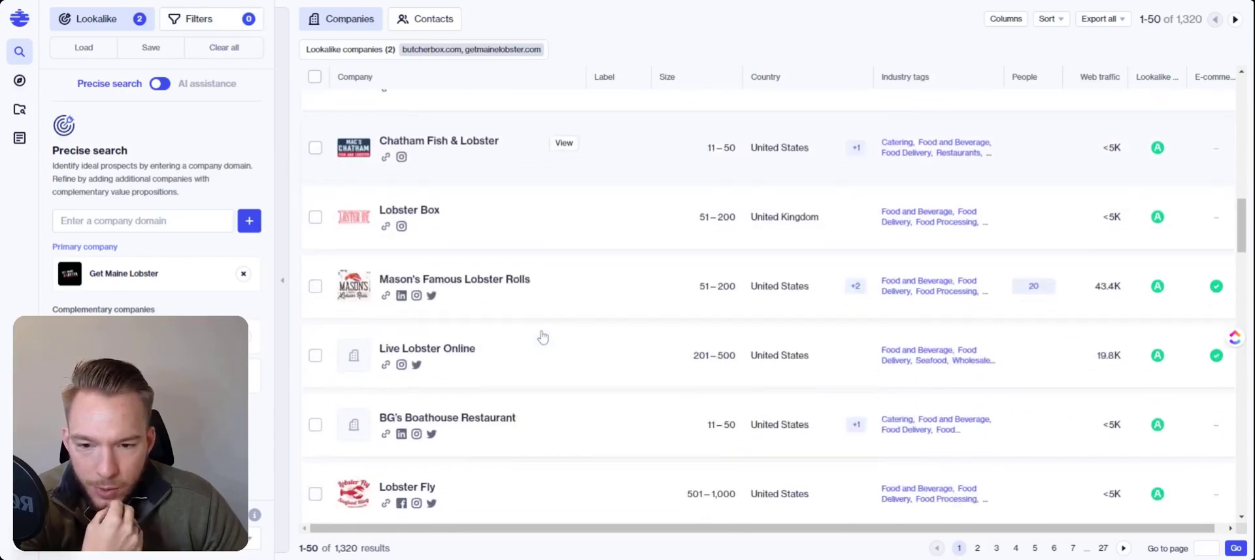
{"action": "scroll", "coordinate": [542, 337], "scroll_direction": "down", "scroll_amount": 7}
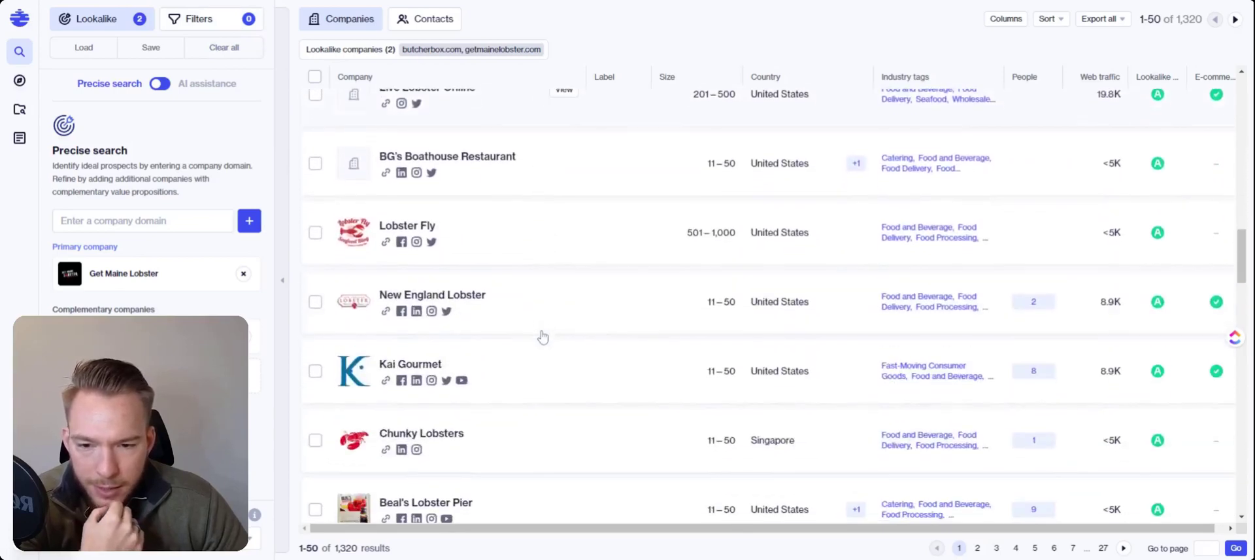
{"action": "scroll", "coordinate": [542, 337], "scroll_direction": "down", "scroll_amount": 1}
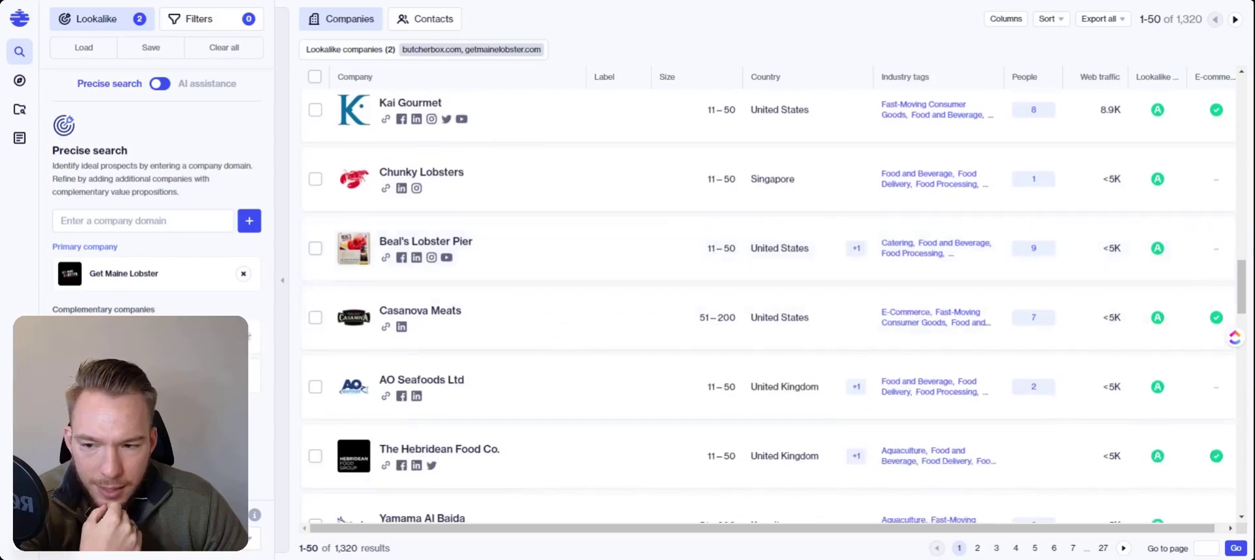
{"action": "scroll", "coordinate": [547, 372], "scroll_direction": "down", "scroll_amount": 3}
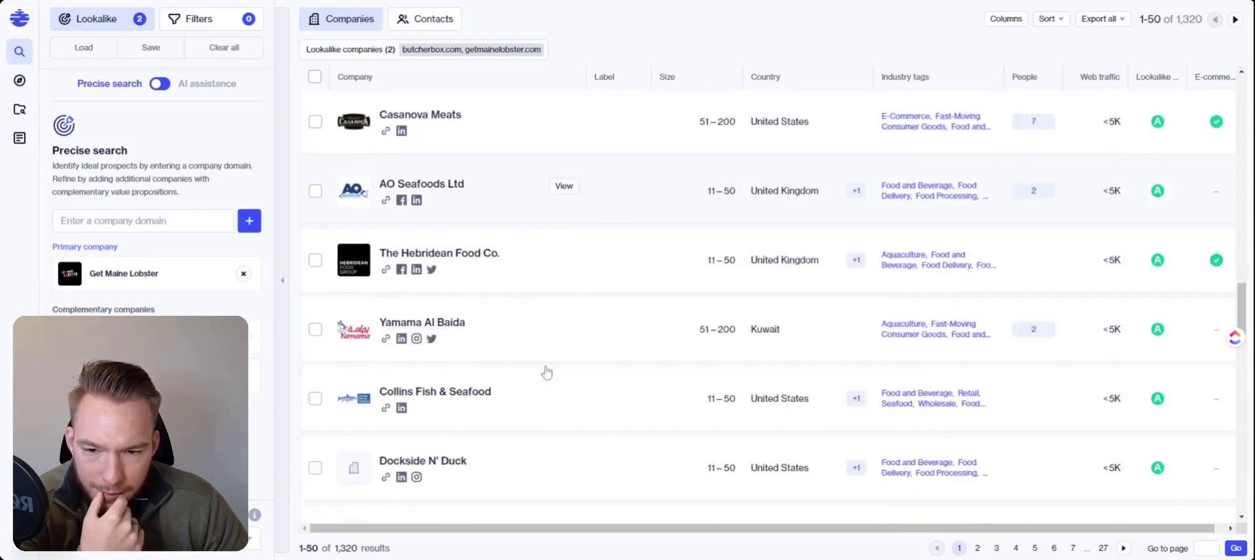
{"action": "scroll", "coordinate": [547, 373], "scroll_direction": "down", "scroll_amount": 2}
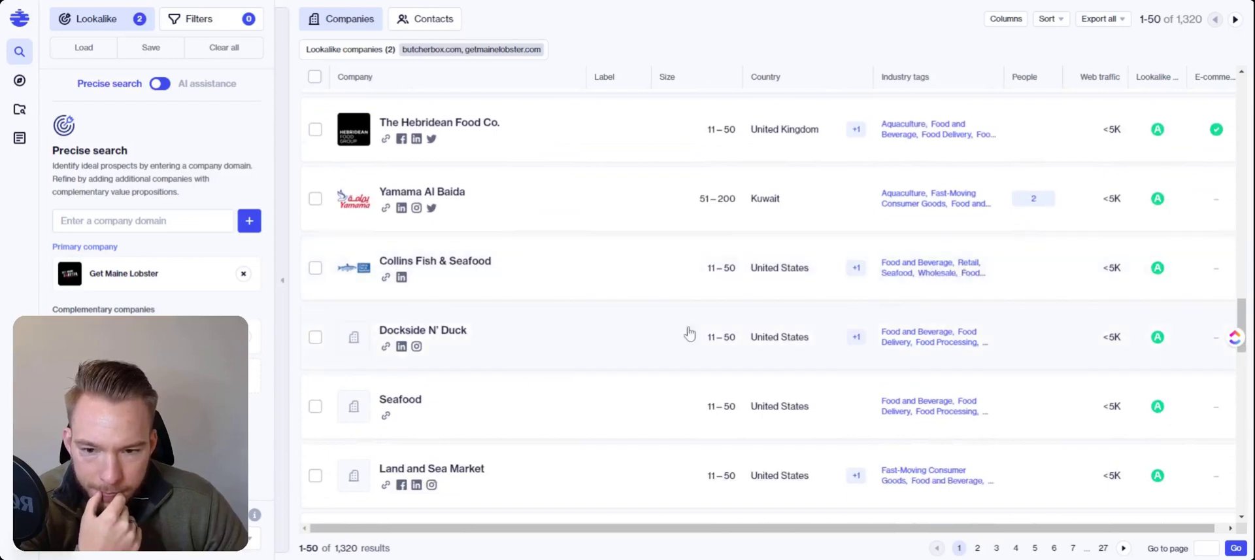
{"action": "scroll", "coordinate": [578, 352], "scroll_direction": "down", "scroll_amount": 2}
{"action": "scroll", "coordinate": [577, 352], "scroll_direction": "down", "scroll_amount": 2}
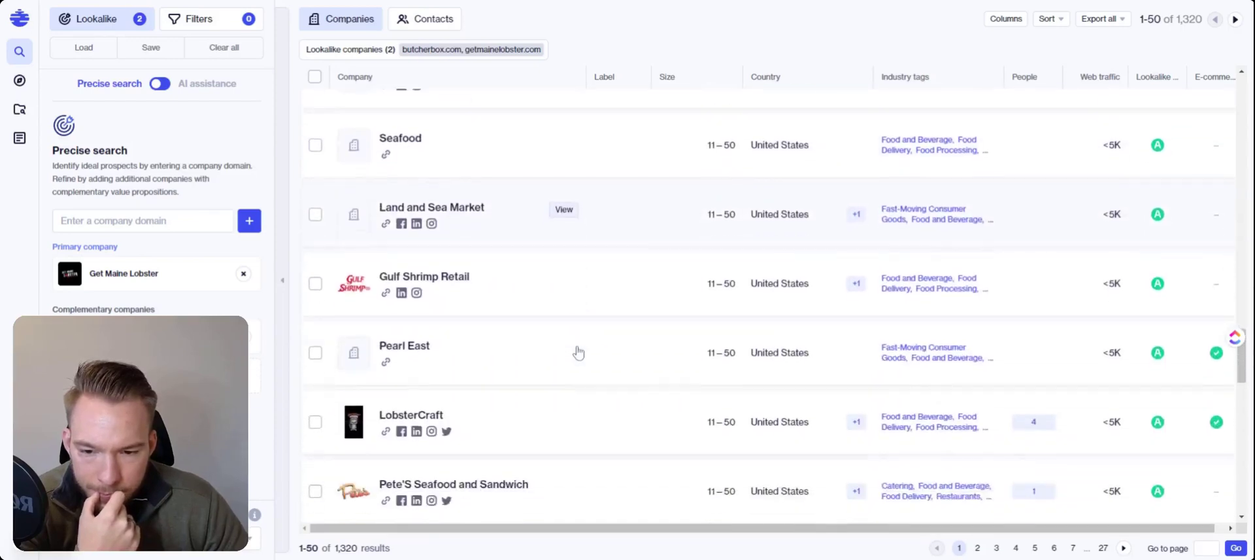
{"action": "scroll", "coordinate": [578, 352], "scroll_direction": "down", "scroll_amount": 1}
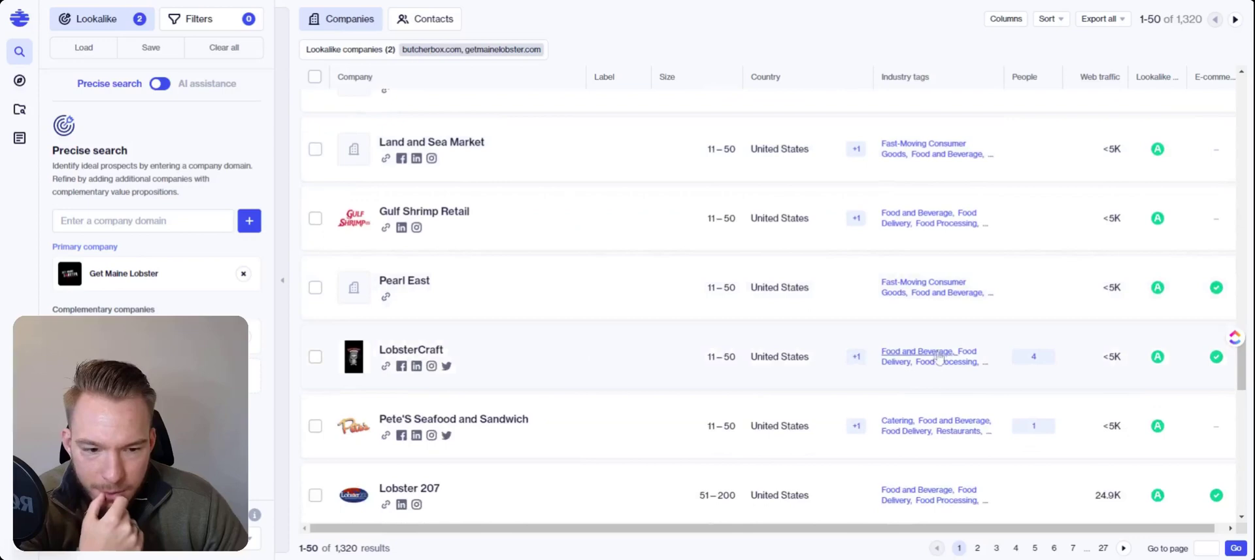
Add LobsterCraft (lobstercraft.com) from the results to the lookalike search as another complementary company
{"action": "left_click", "coordinate": [142, 220]}
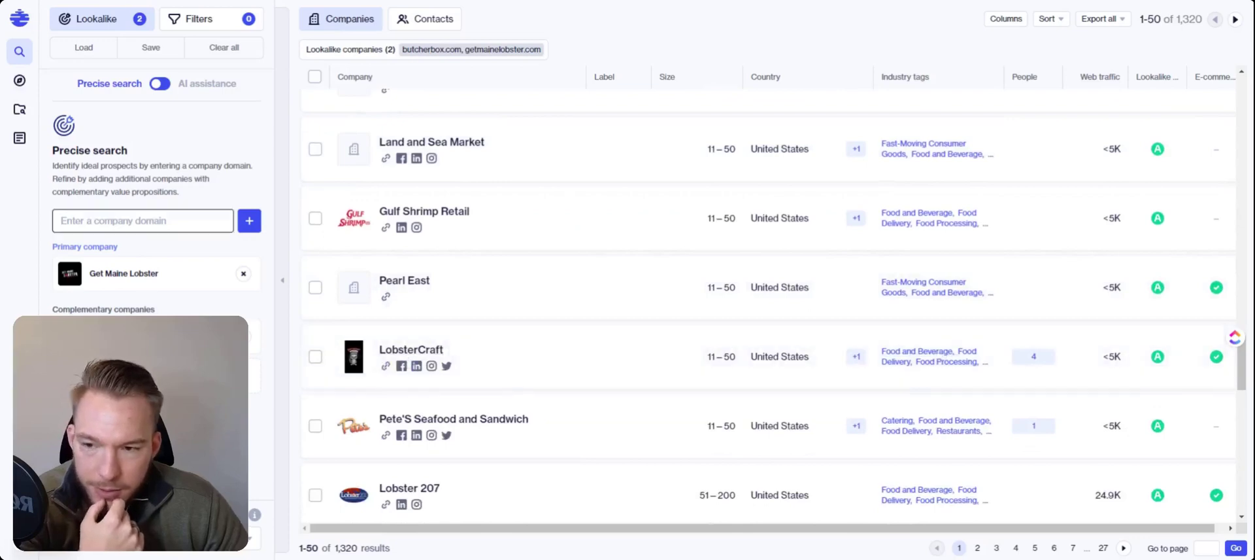
{"action": "type", "text": "l"}
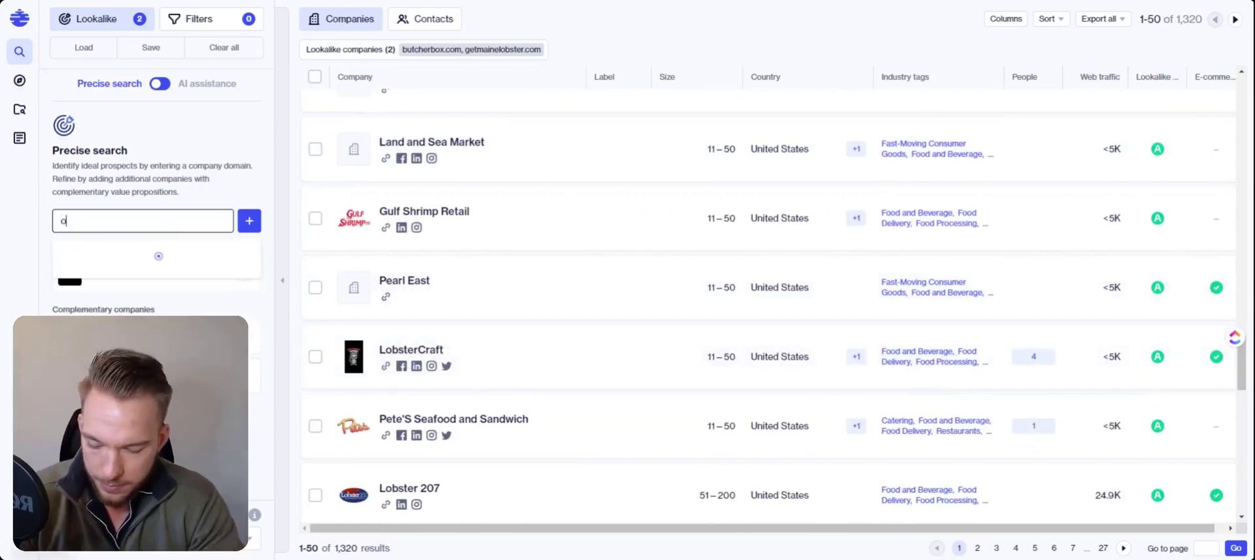
{"action": "key", "text": "BackSpace"}
{"action": "type", "text": "lobstercraft.com"}
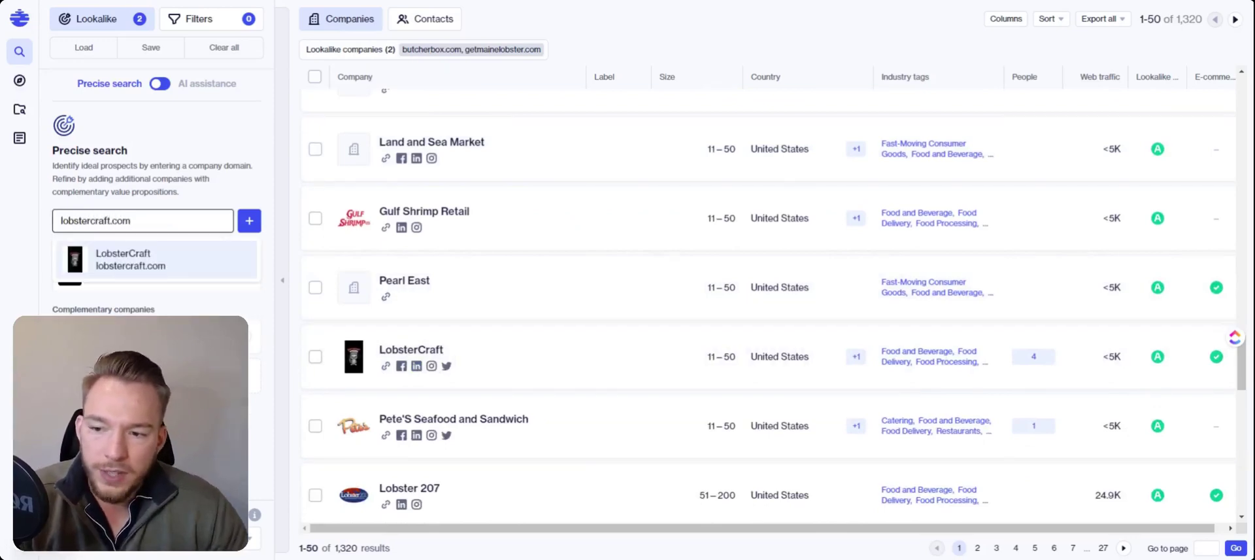
{"action": "key", "text": "Return"}
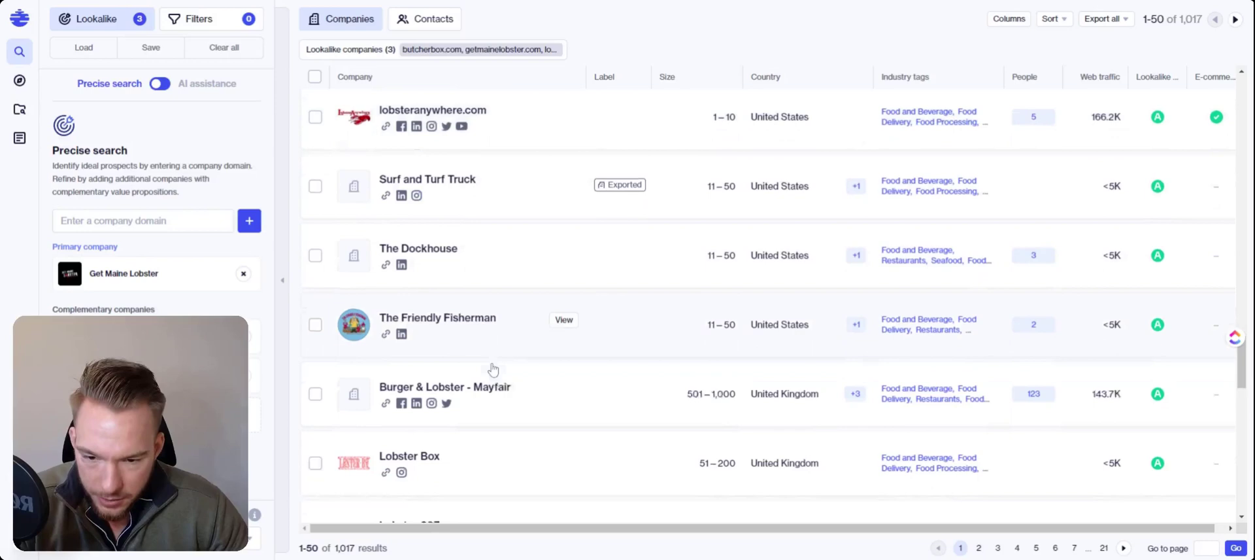
Review the refreshed lookalike results and add Good Chop as a further complementary company
{"action": "scroll", "coordinate": [493, 368], "scroll_direction": "down", "scroll_amount": 3}
{"action": "scroll", "coordinate": [488, 371], "scroll_direction": "down", "scroll_amount": 4}
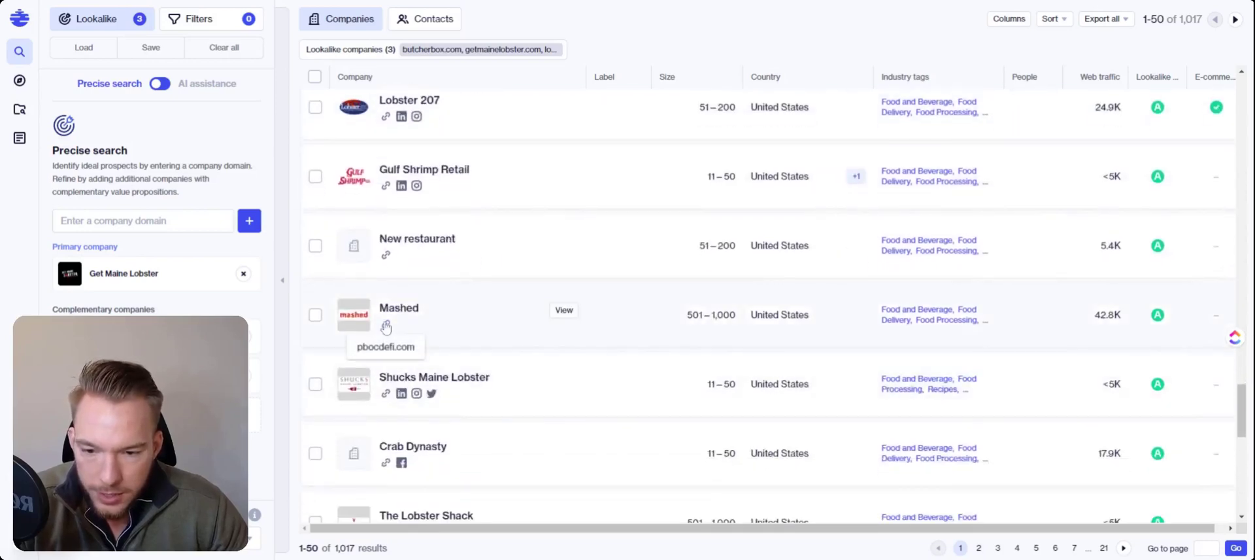
{"action": "scroll", "coordinate": [464, 334], "scroll_direction": "down", "scroll_amount": 4}
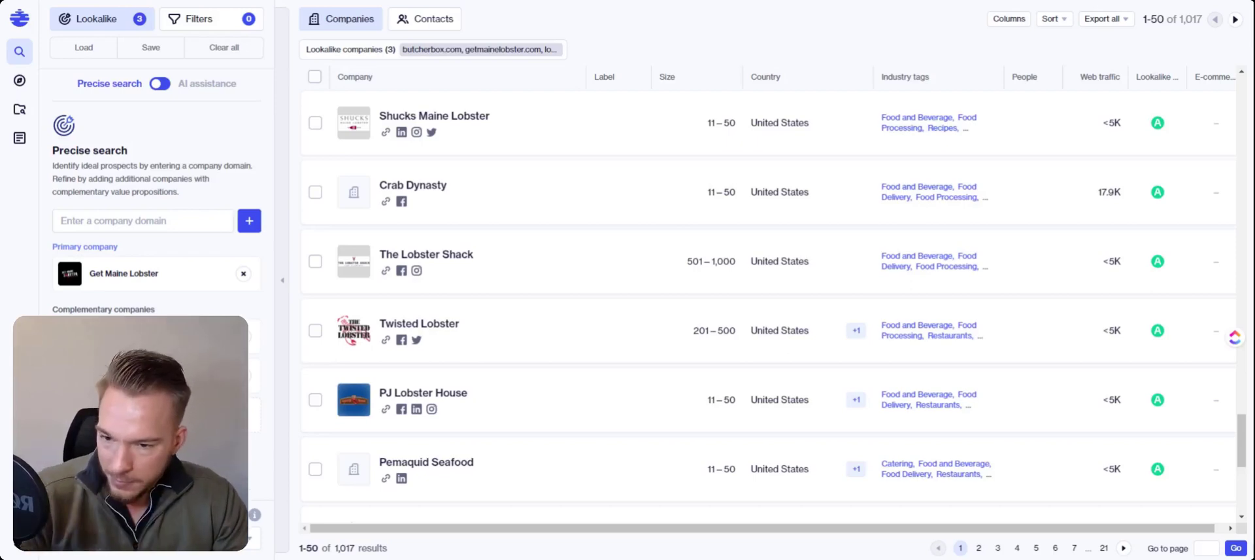
{"action": "left_click", "coordinate": [104, 221]}
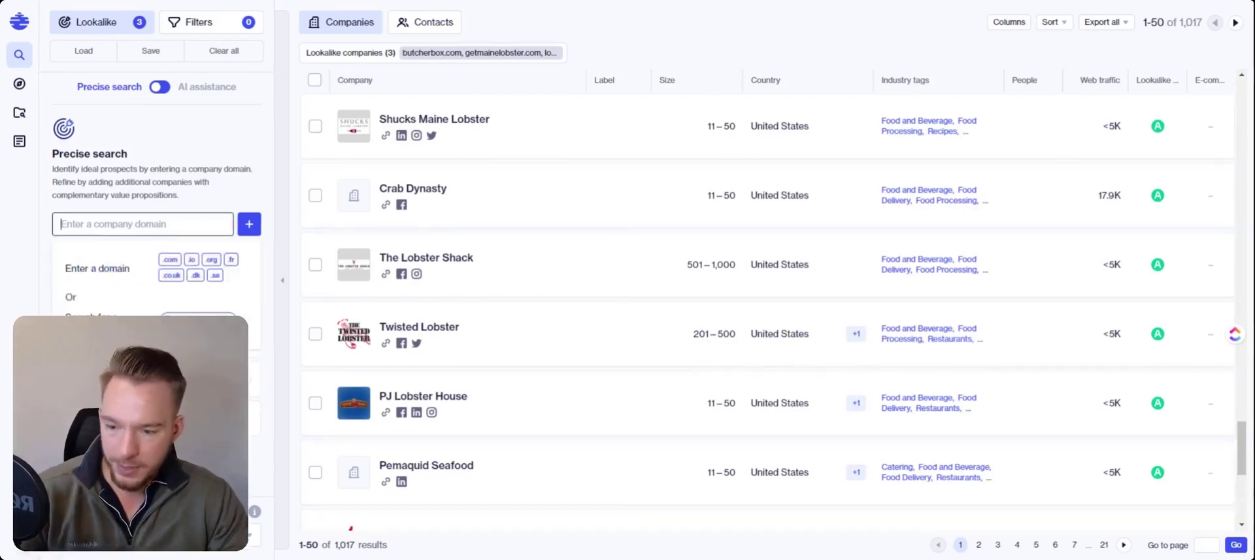
{"action": "type", "text": "gortons.com"}
{"action": "key", "text": "Return"}
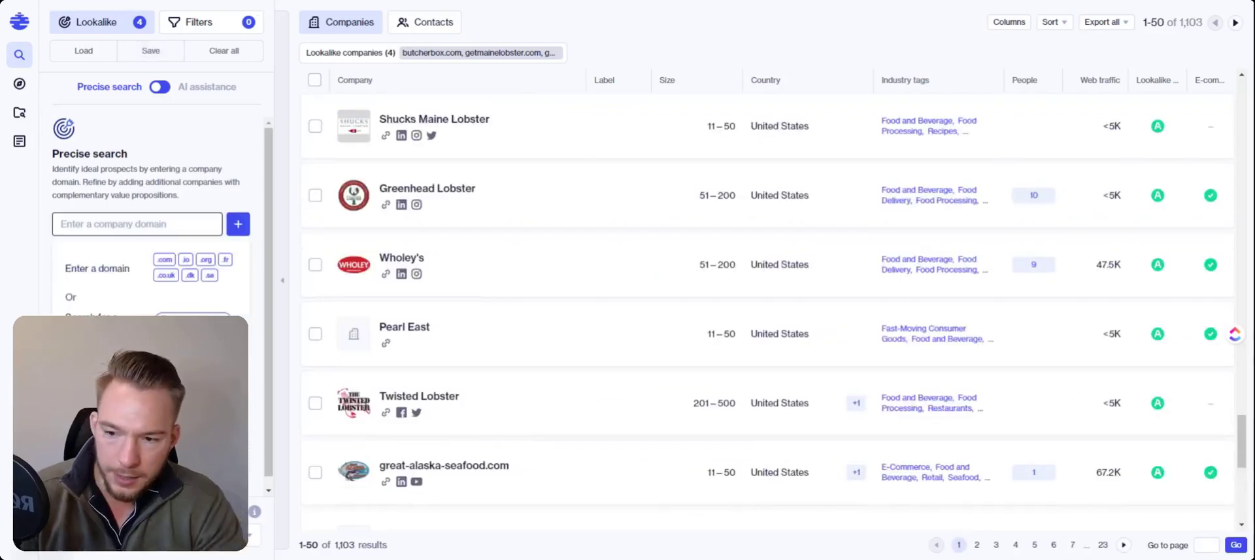
Add Omaha Steaks (omahasteaks.com) to the lookalike search as a complementary company
{"action": "type", "text": "omahastea"}
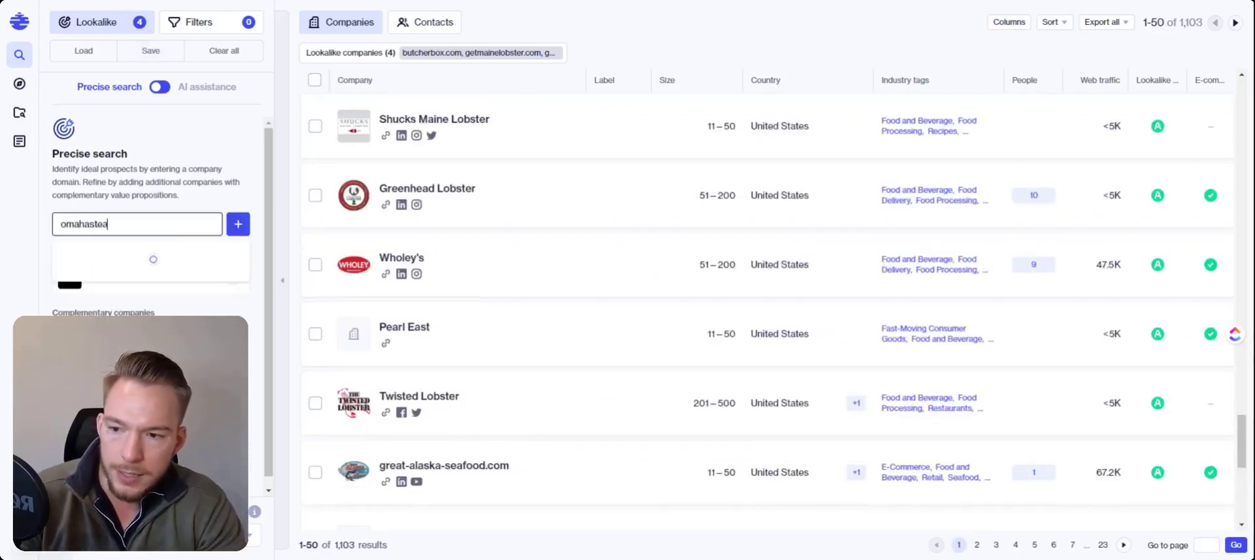
{"action": "type", "text": "ks.com"}
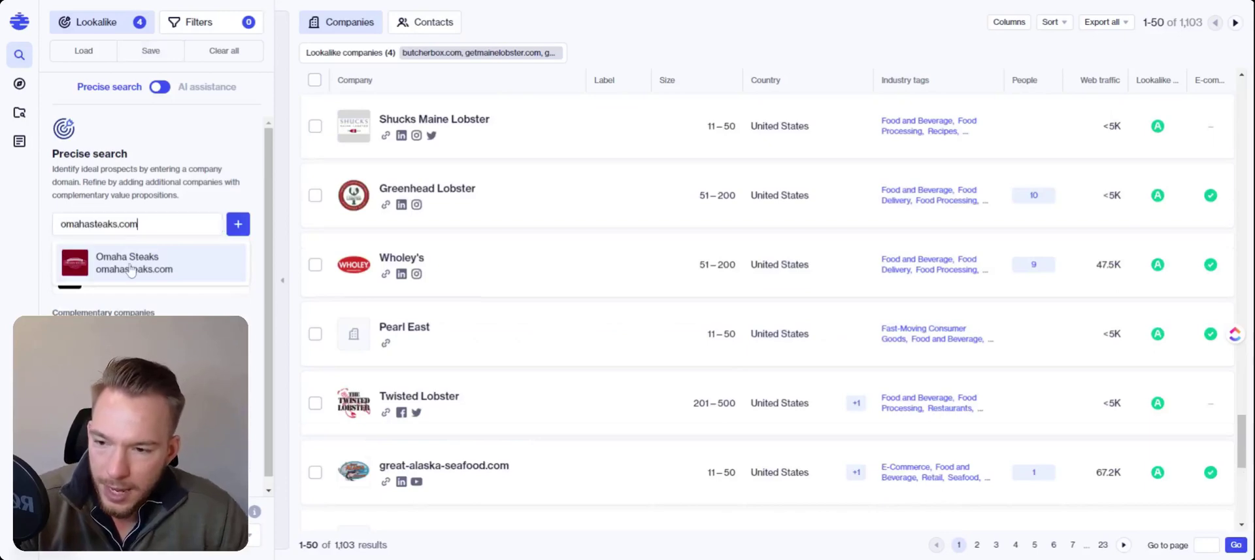
{"action": "left_click", "coordinate": [131, 268]}
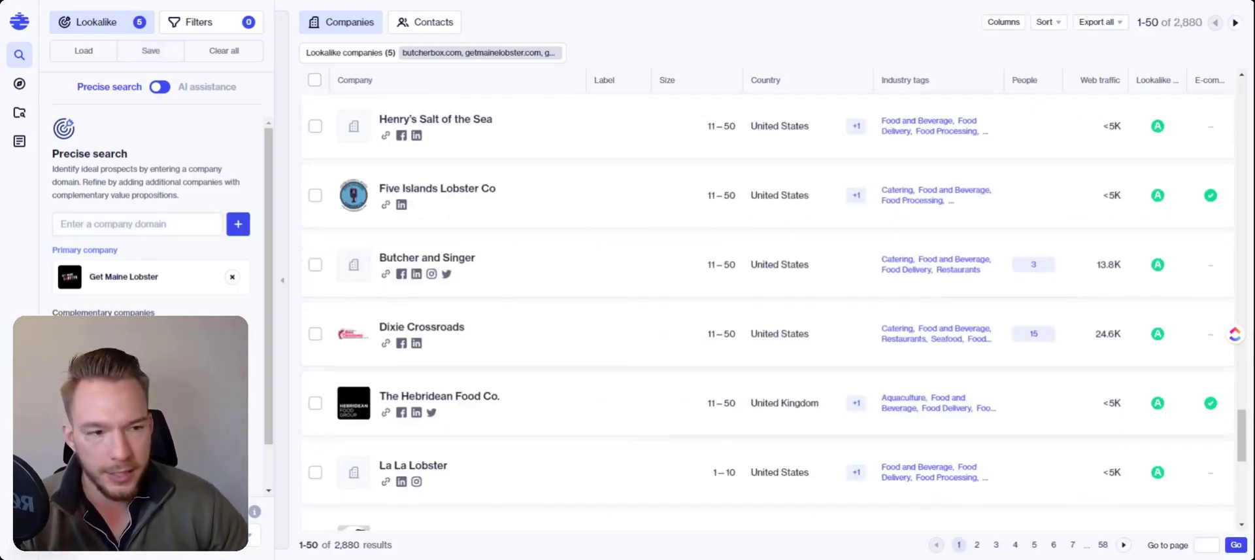
{"action": "left_click", "coordinate": [128, 225]}
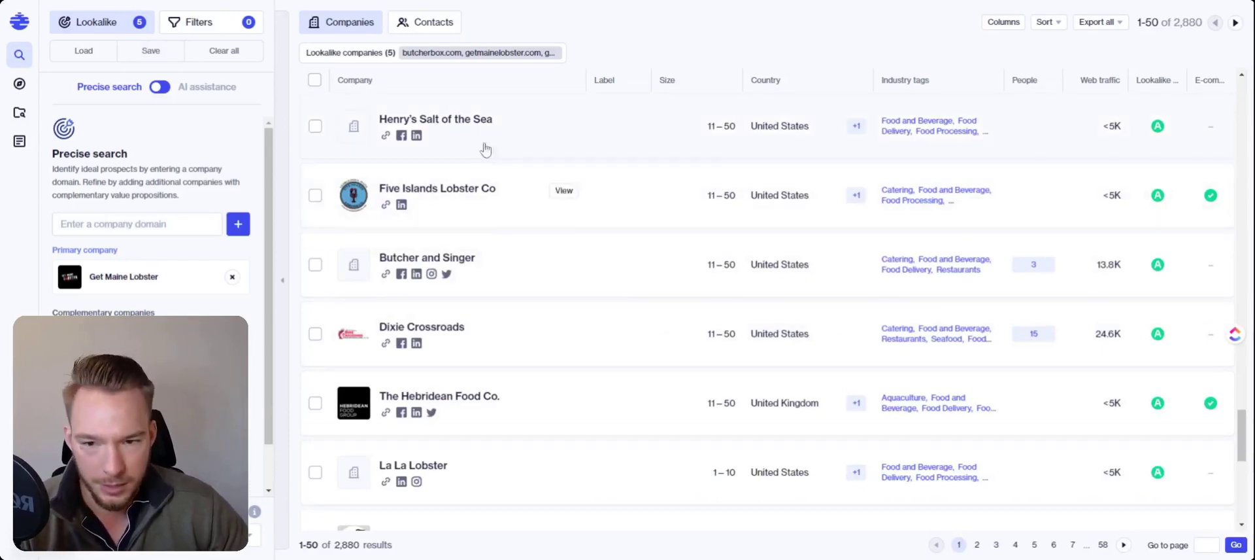
Review the updated lookalike companies to the end of the results page and return to the reference companies
{"action": "scroll", "coordinate": [504, 246], "scroll_direction": "down", "scroll_amount": 4}
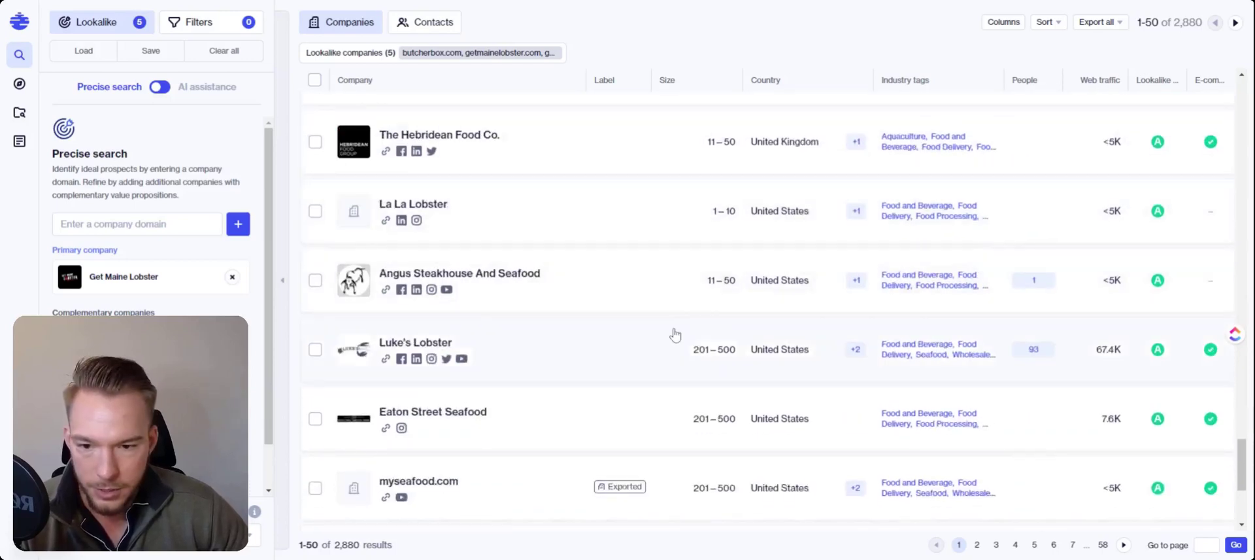
{"action": "scroll", "coordinate": [675, 334], "scroll_direction": "down", "scroll_amount": 3}
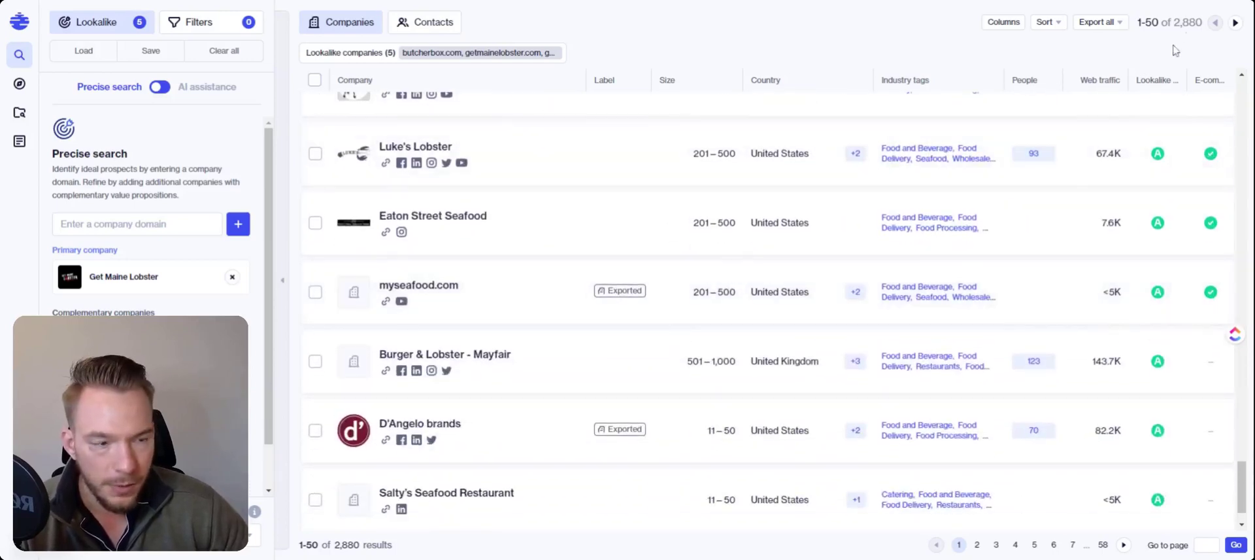
{"action": "scroll", "coordinate": [630, 321], "scroll_direction": "down", "scroll_amount": 1}
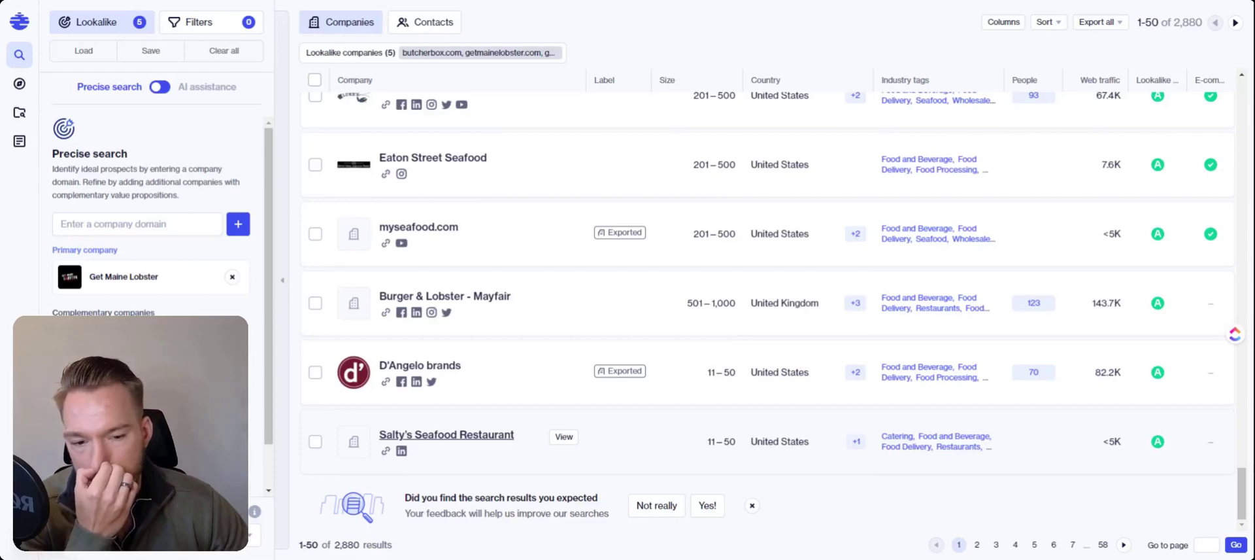
{"action": "scroll", "coordinate": [434, 397], "scroll_direction": "up", "scroll_amount": 10}
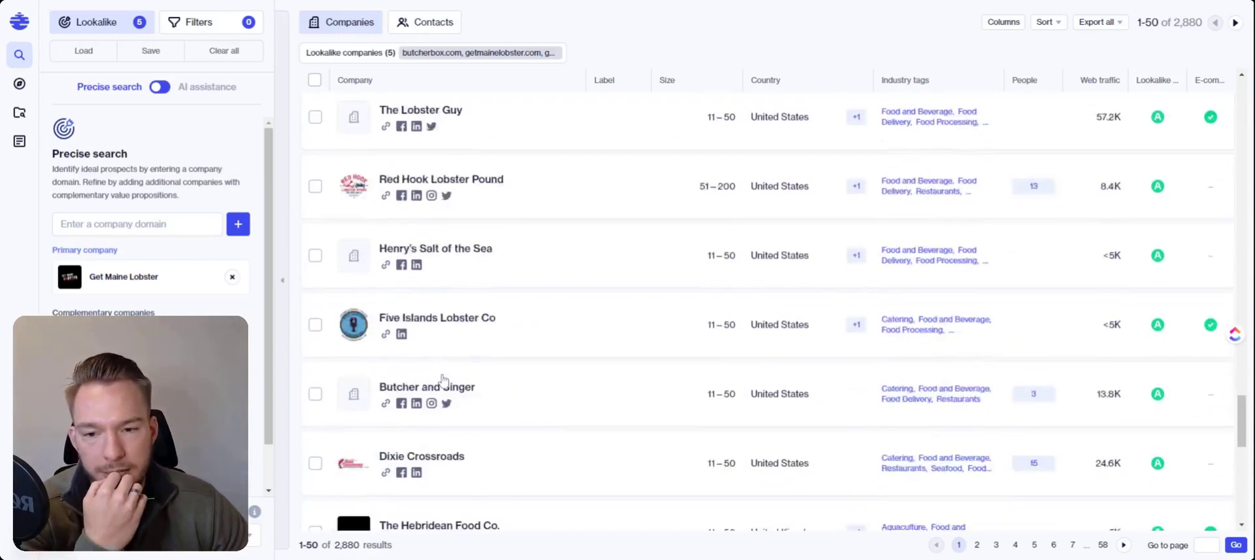
{"action": "scroll", "coordinate": [443, 377], "scroll_direction": "up", "scroll_amount": 5}
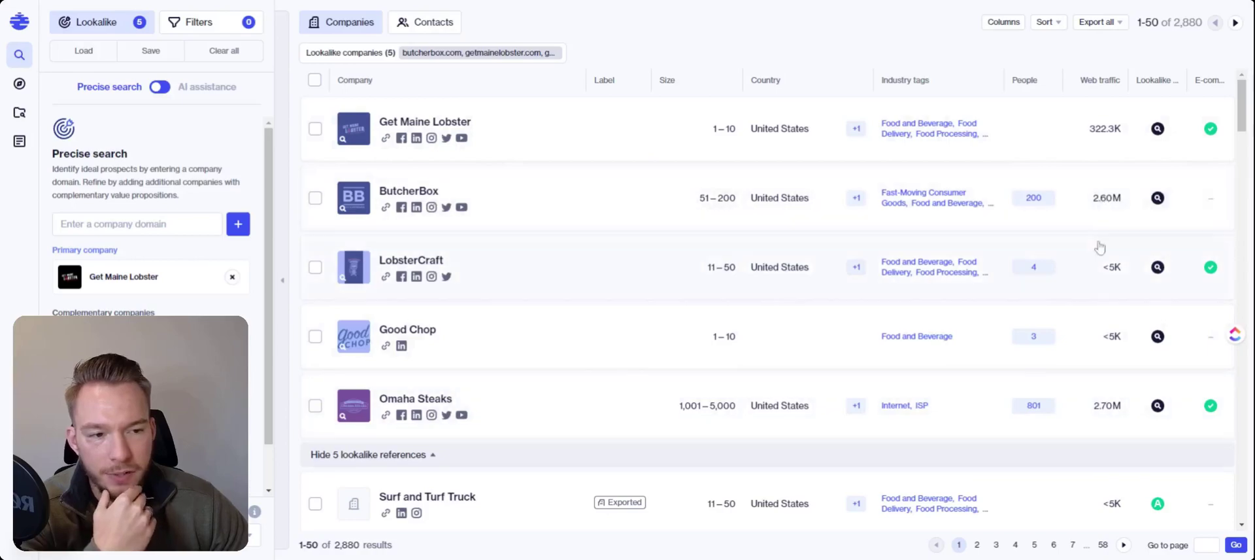
Filter the lookalike companies to those with a head office location in the United States
{"action": "scroll", "coordinate": [783, 304], "scroll_direction": "down", "scroll_amount": 15}
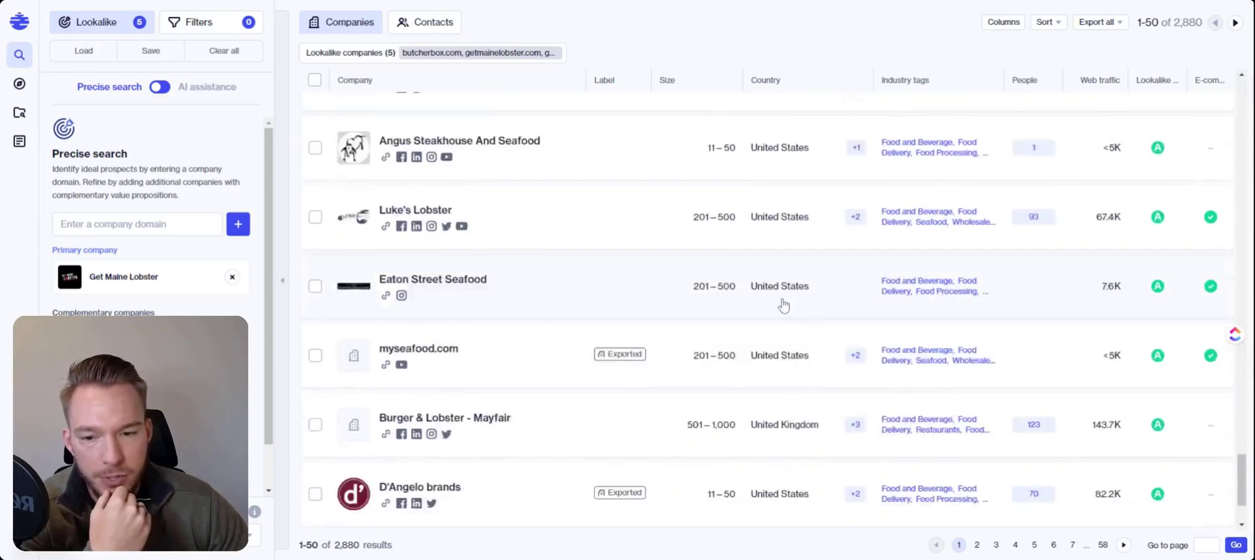
{"action": "scroll", "coordinate": [783, 305], "scroll_direction": "down", "scroll_amount": 3}
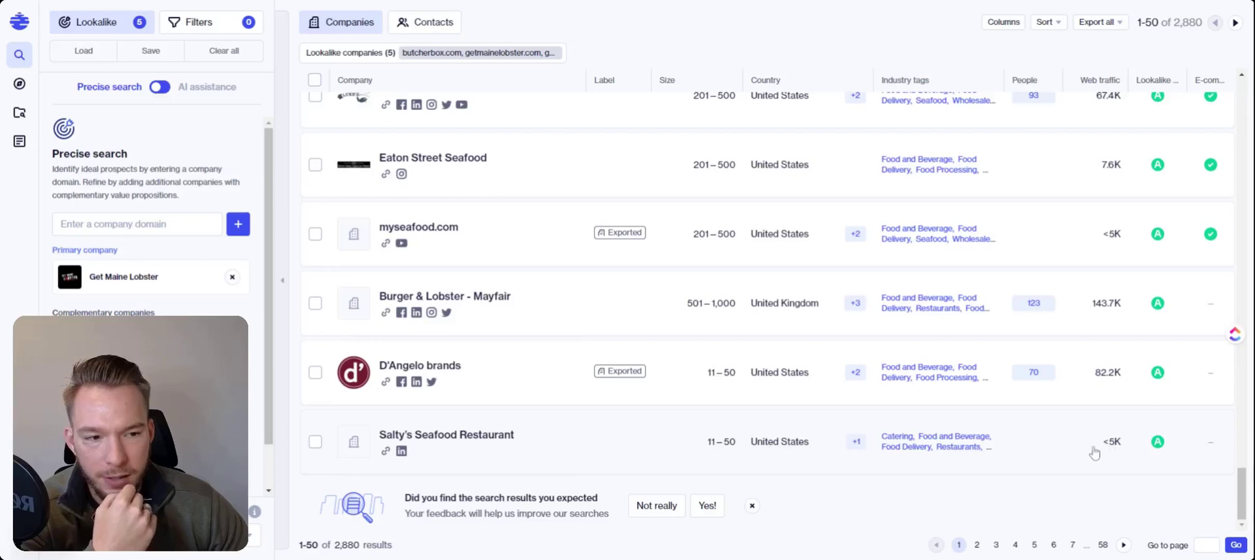
{"action": "scroll", "coordinate": [1076, 438], "scroll_direction": "up", "scroll_amount": 2}
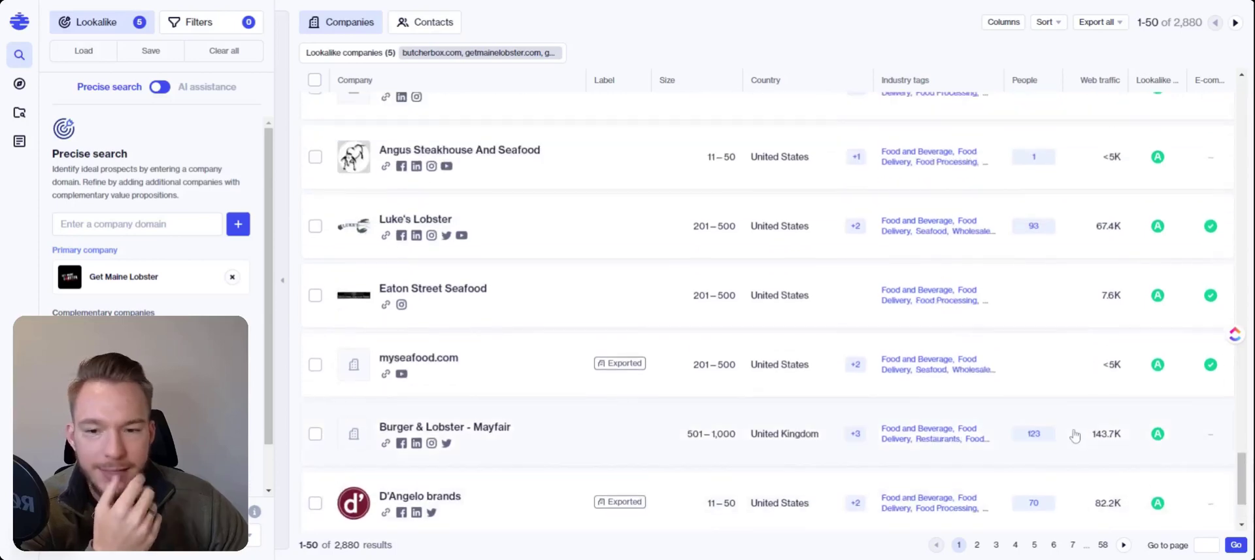
{"action": "left_click", "coordinate": [224, 27]}
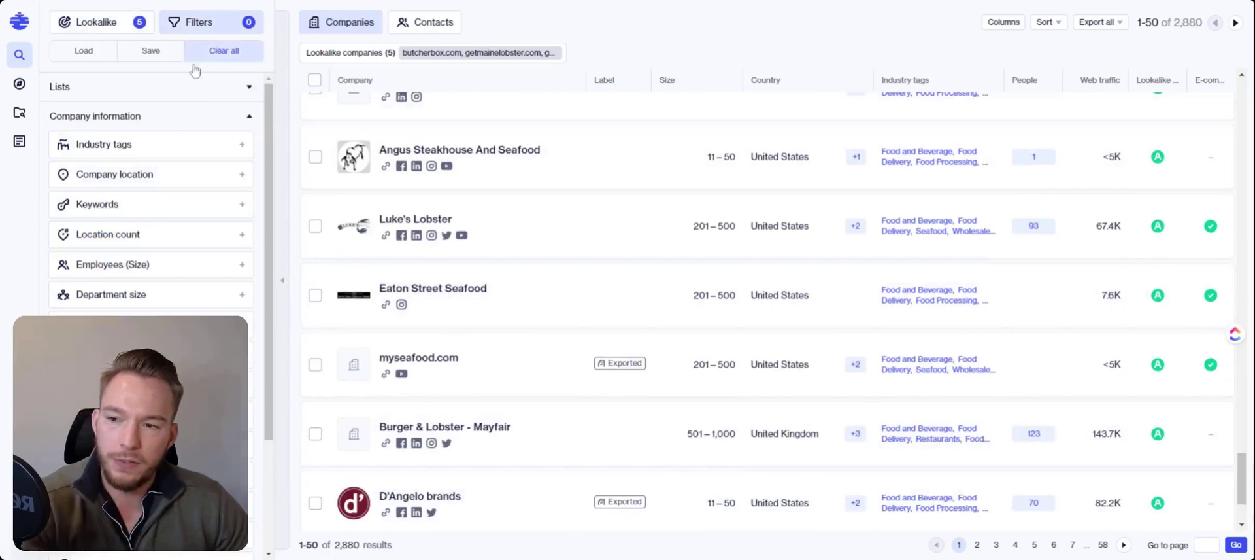
{"action": "left_click", "coordinate": [121, 174]}
{"action": "left_click", "coordinate": [113, 220]}
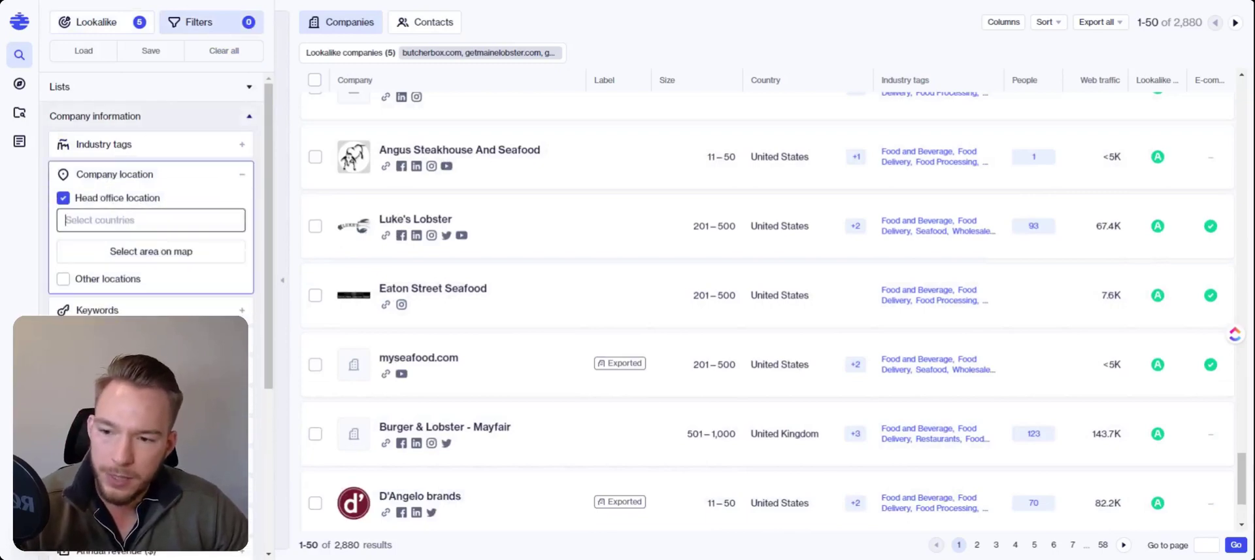
{"action": "type", "text": "United State"}
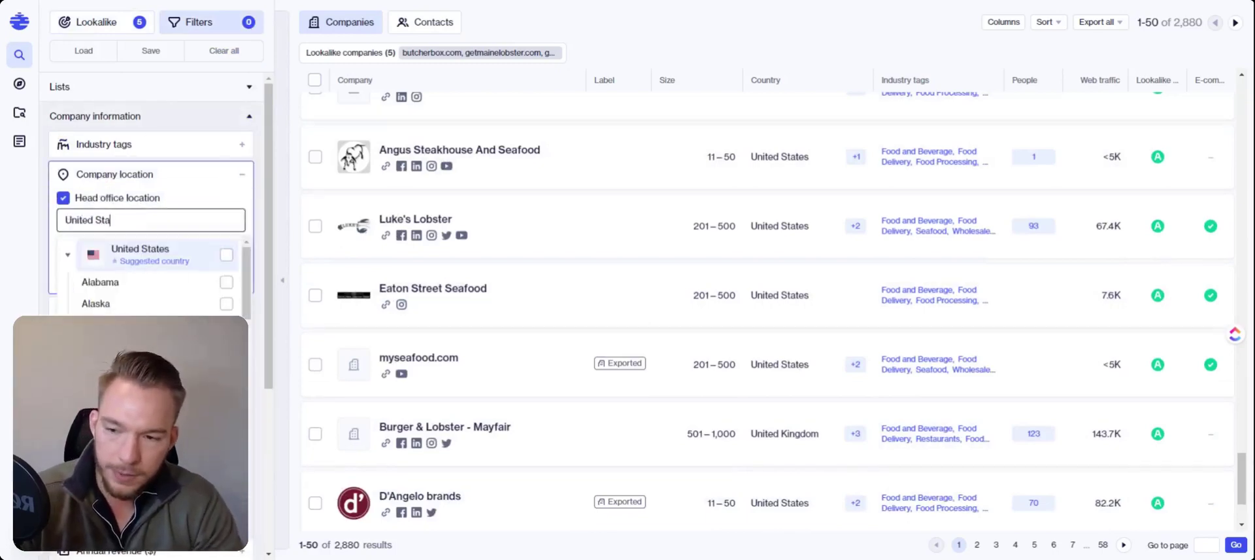
{"action": "left_click", "coordinate": [226, 255]}
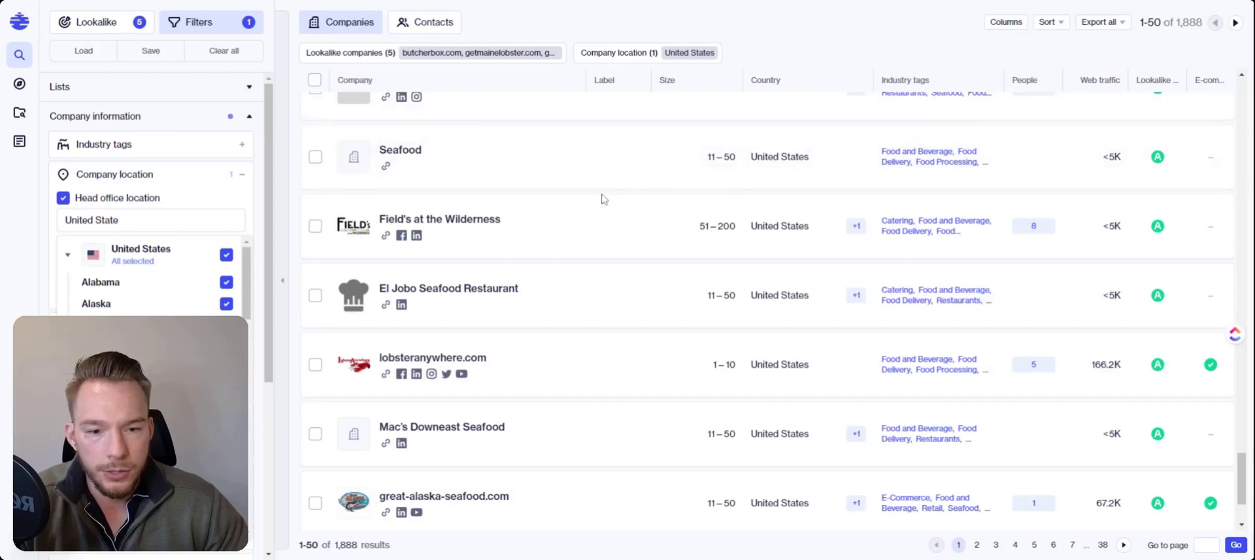
{"action": "scroll", "coordinate": [129, 312], "scroll_direction": "down", "scroll_amount": 10}
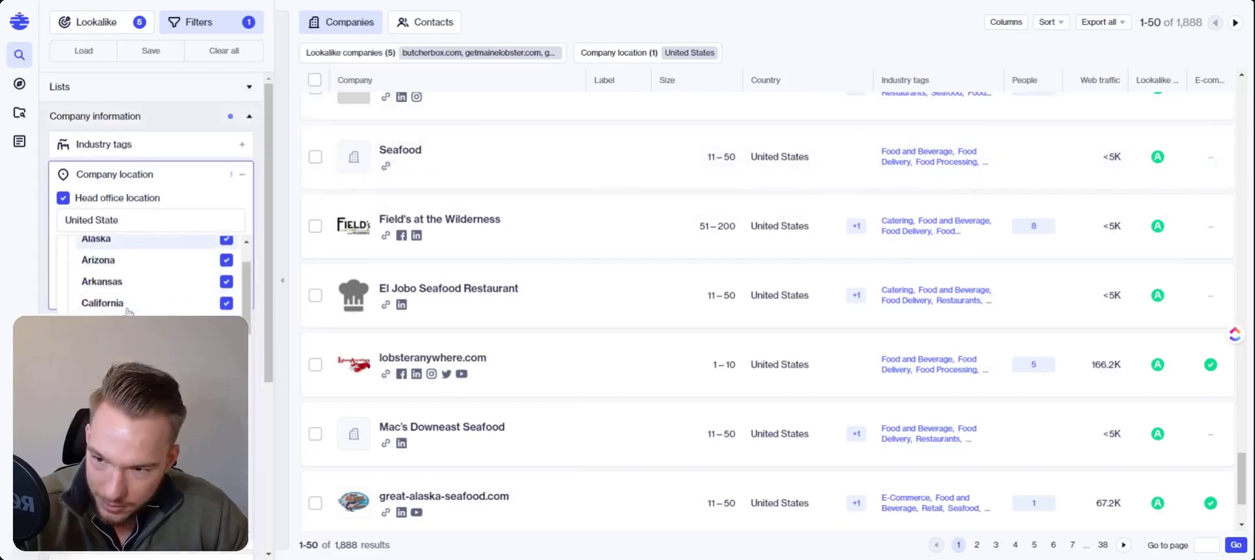
{"action": "left_click", "coordinate": [108, 182]}
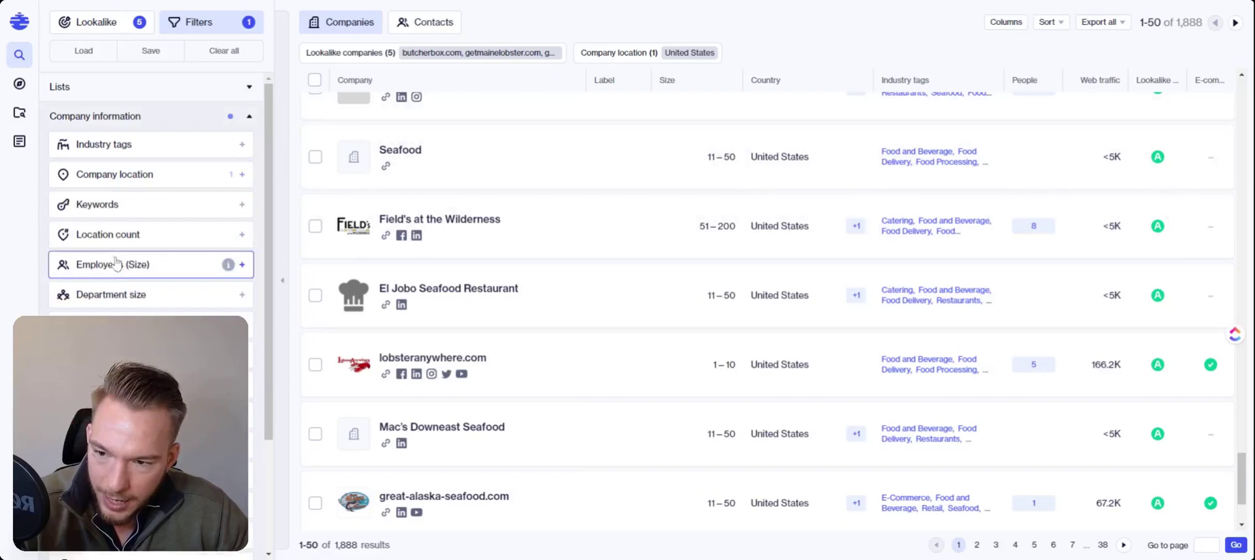
Limit the companies to those with website traffic from 10,000
{"action": "scroll", "coordinate": [150, 196], "scroll_direction": "down", "scroll_amount": 3}
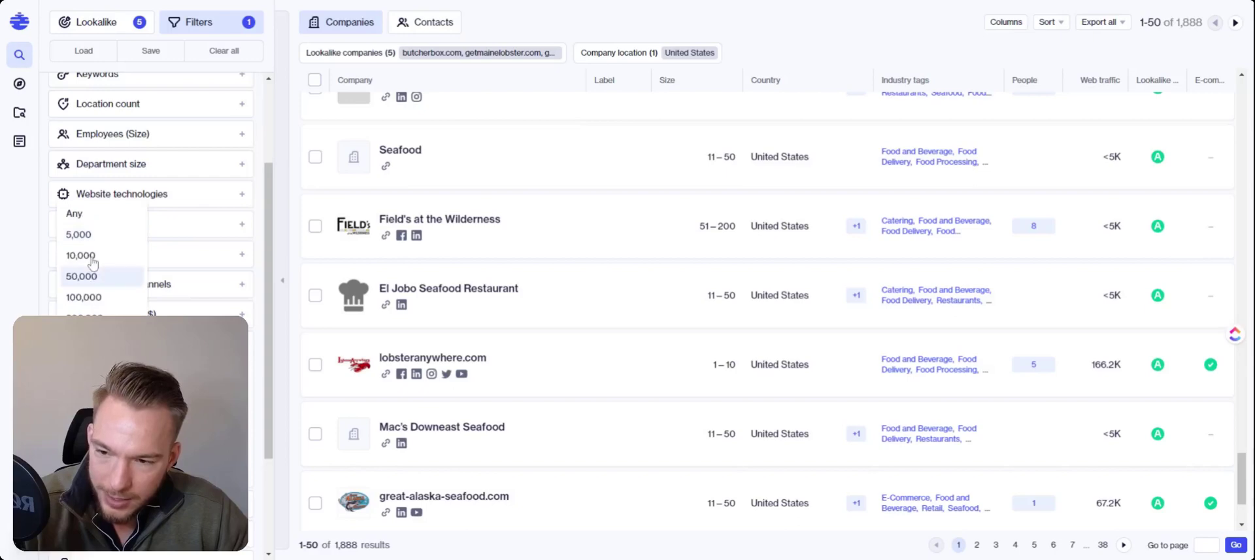
{"action": "left_click", "coordinate": [95, 268]}
{"action": "left_click", "coordinate": [199, 330]}
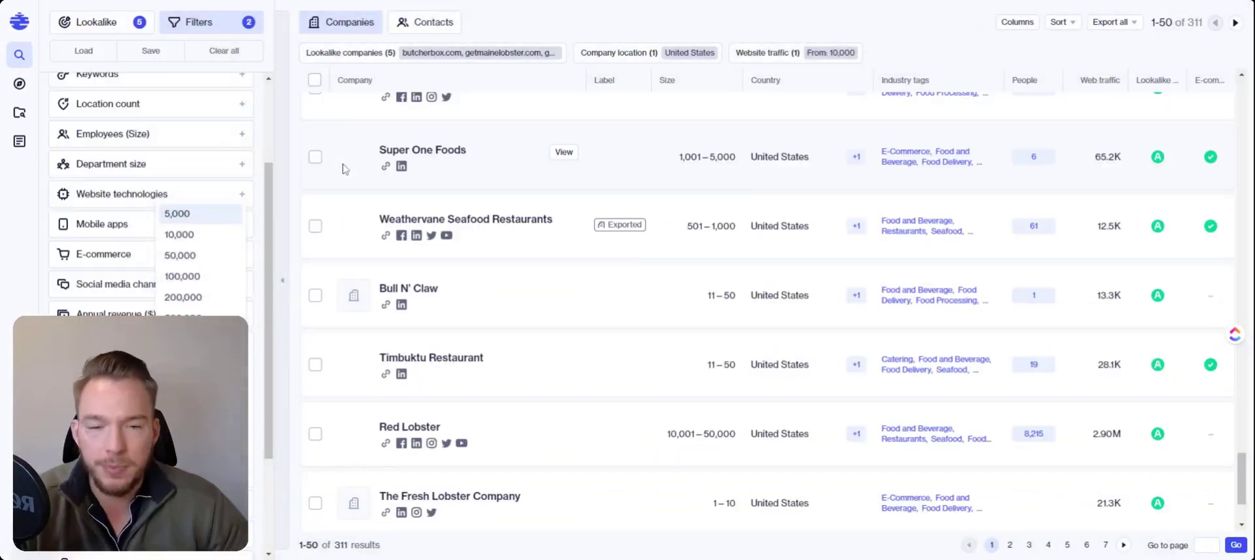
{"action": "scroll", "coordinate": [557, 395], "scroll_direction": "down", "scroll_amount": 2}
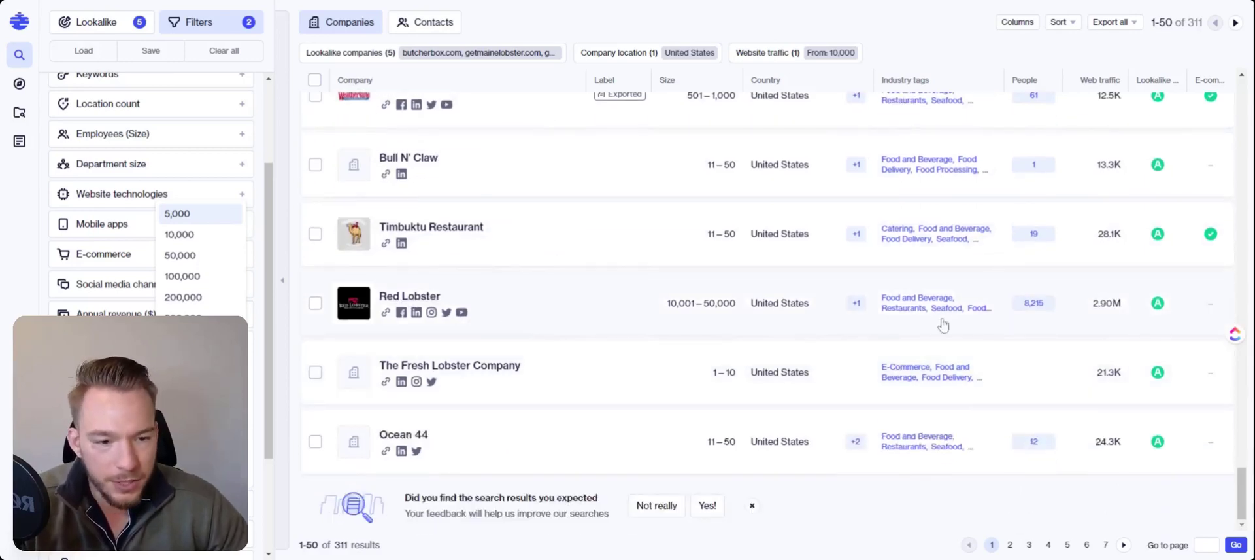
Examine the company profile of Weathervane Seafood Restaurants, including its description and industry tags, and close it
{"action": "left_click", "coordinate": [925, 116]}
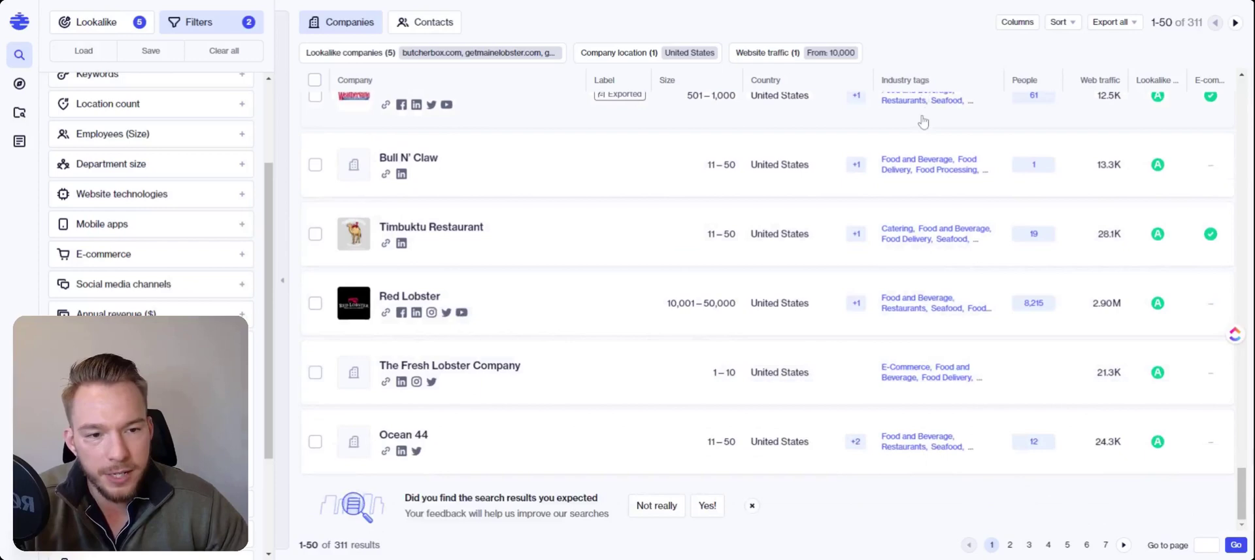
{"action": "scroll", "coordinate": [1050, 336], "scroll_direction": "down", "scroll_amount": 5}
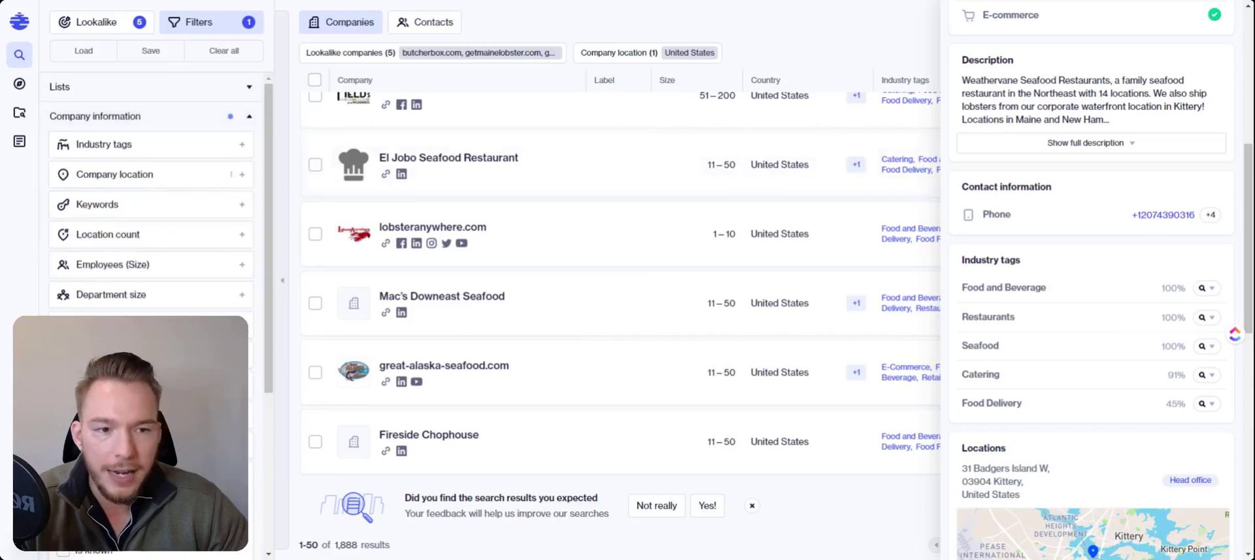
{"action": "scroll", "coordinate": [1028, 260], "scroll_direction": "up", "scroll_amount": 6}
{"action": "left_click", "coordinate": [1217, 22]}
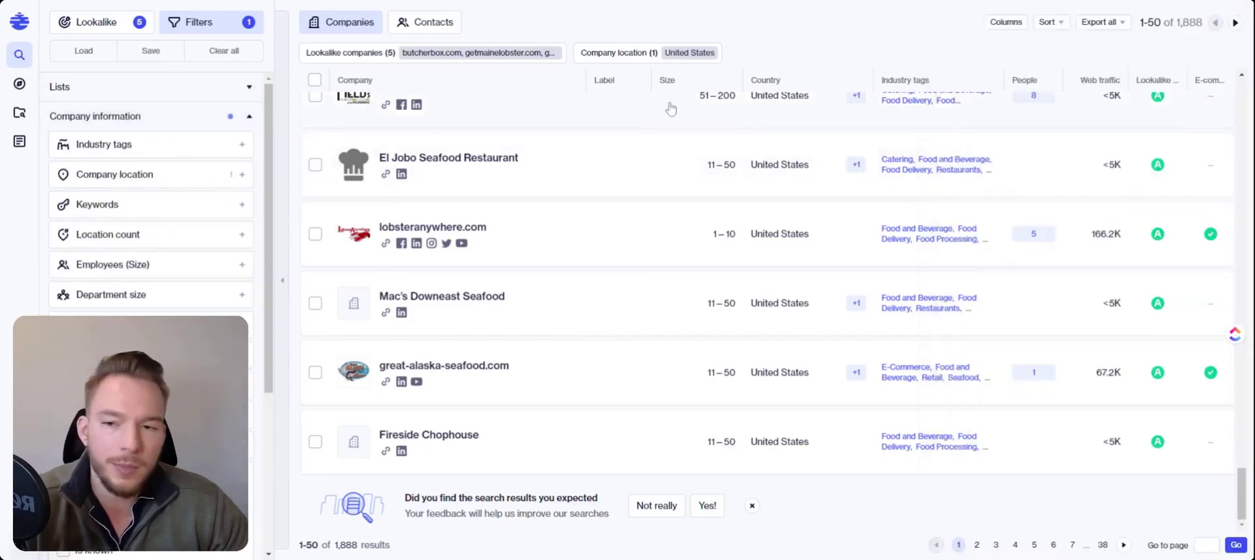
Exclude companies with the Restaurants industry tag from the results
{"action": "left_click", "coordinate": [94, 145]}
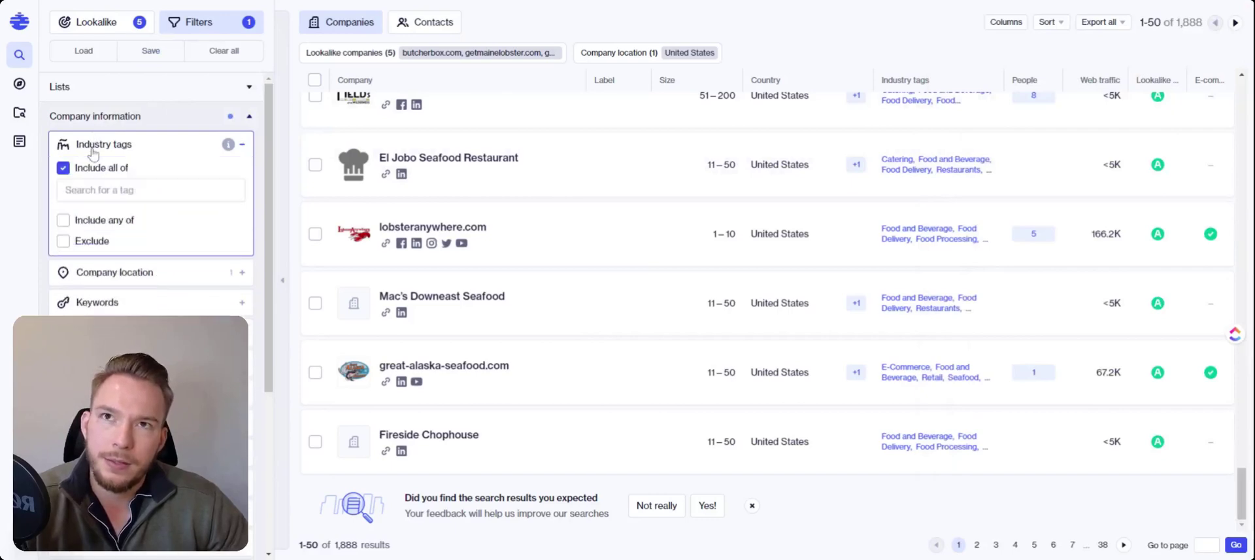
{"action": "left_click", "coordinate": [65, 244]}
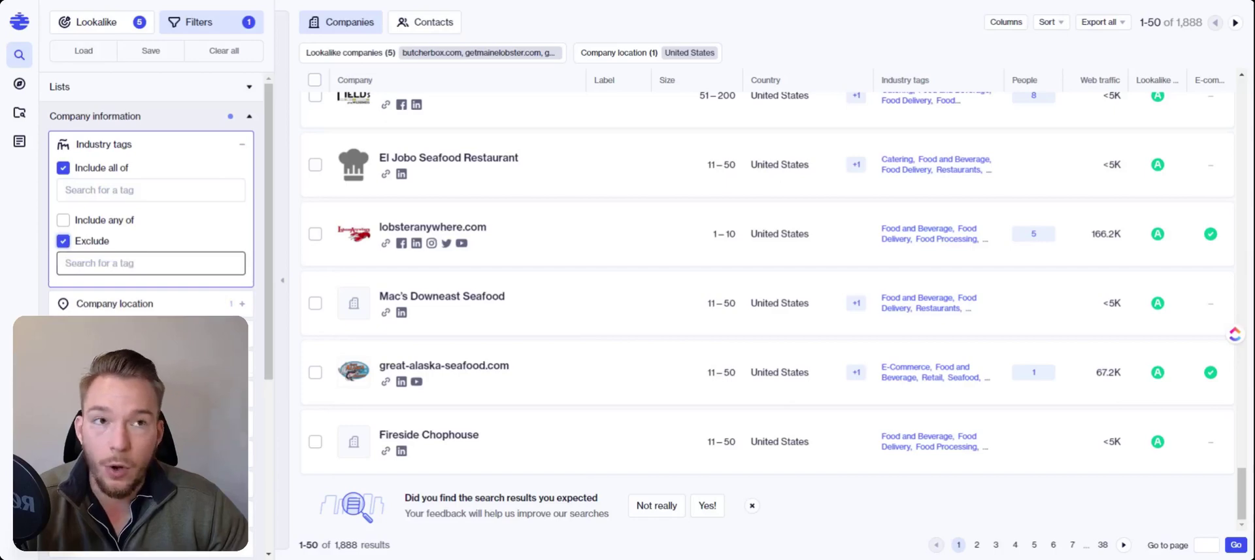
{"action": "left_click", "coordinate": [66, 263]}
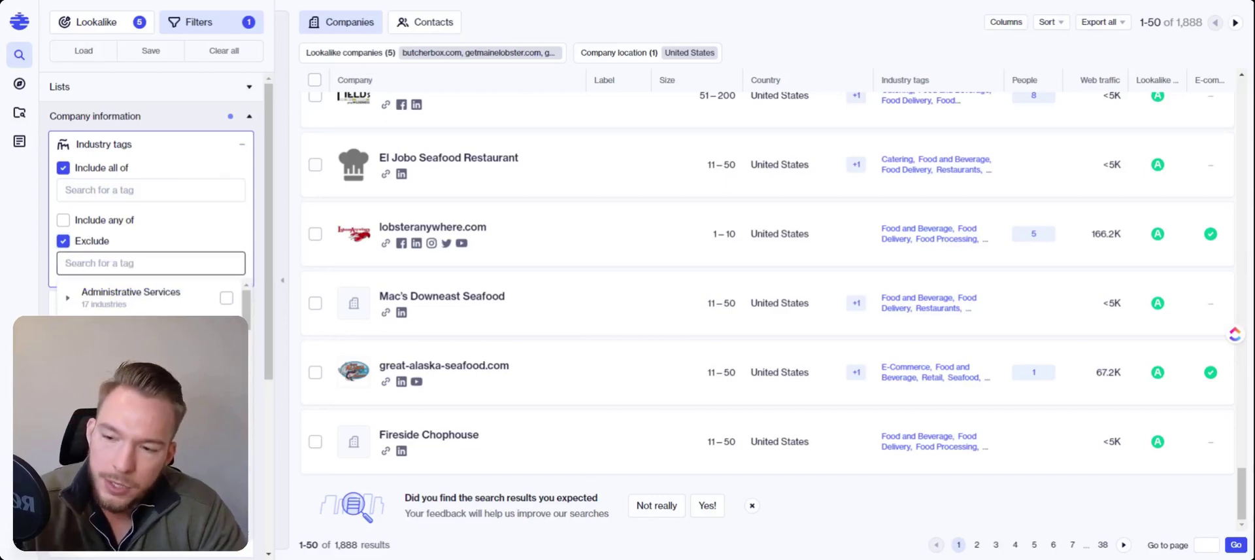
{"action": "type", "text": "rest"}
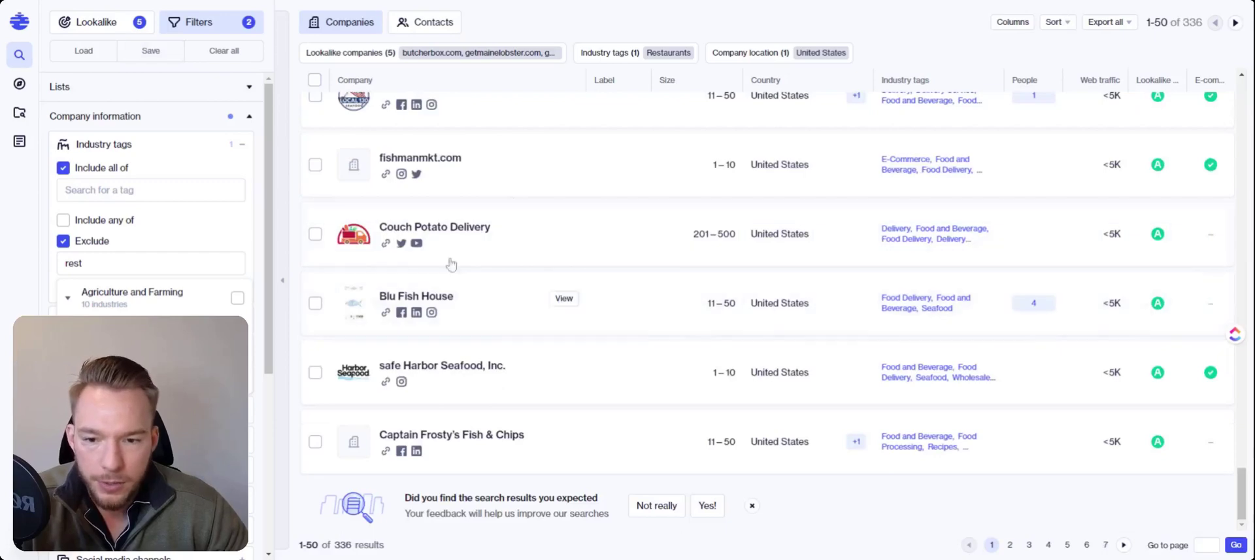
Review the filtered companies' industry tags, sizes and web traffic to judge how well they match the reference brands
{"action": "scroll", "coordinate": [461, 301], "scroll_direction": "up", "scroll_amount": 2}
{"action": "scroll", "coordinate": [471, 307], "scroll_direction": "up", "scroll_amount": 4}
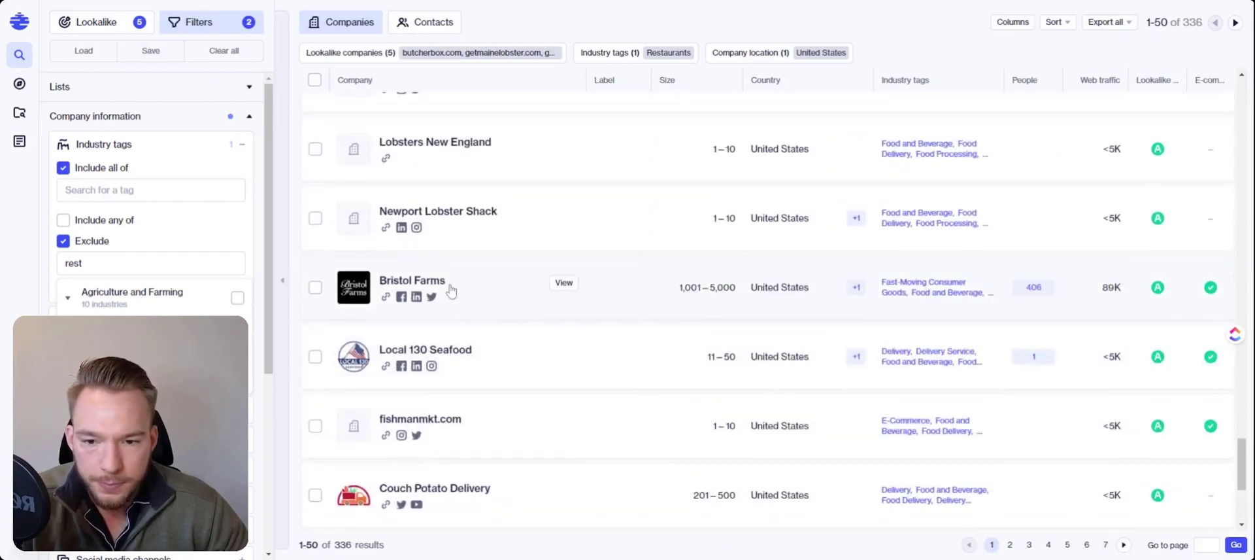
{"action": "scroll", "coordinate": [517, 320], "scroll_direction": "up", "scroll_amount": 5}
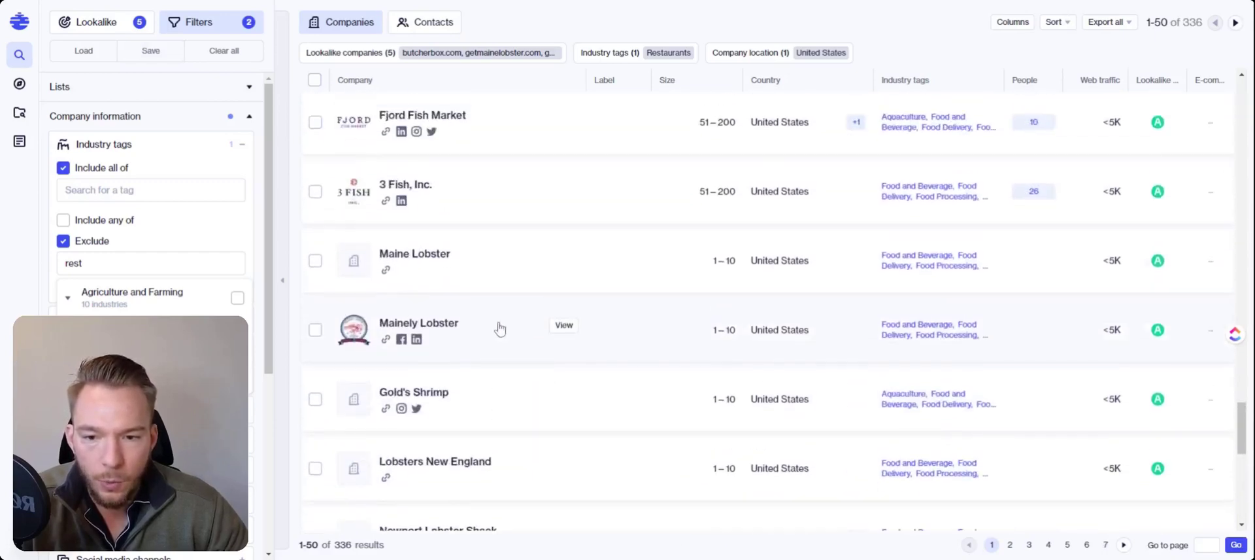
{"action": "scroll", "coordinate": [494, 363], "scroll_direction": "up", "scroll_amount": 7}
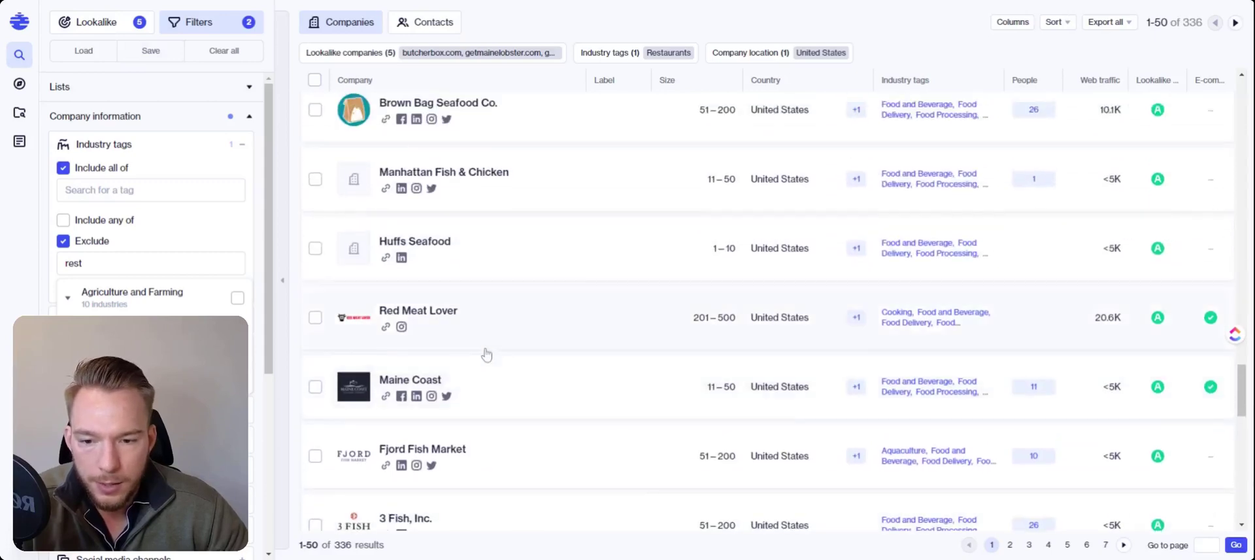
{"action": "scroll", "coordinate": [461, 263], "scroll_direction": "up", "scroll_amount": 2}
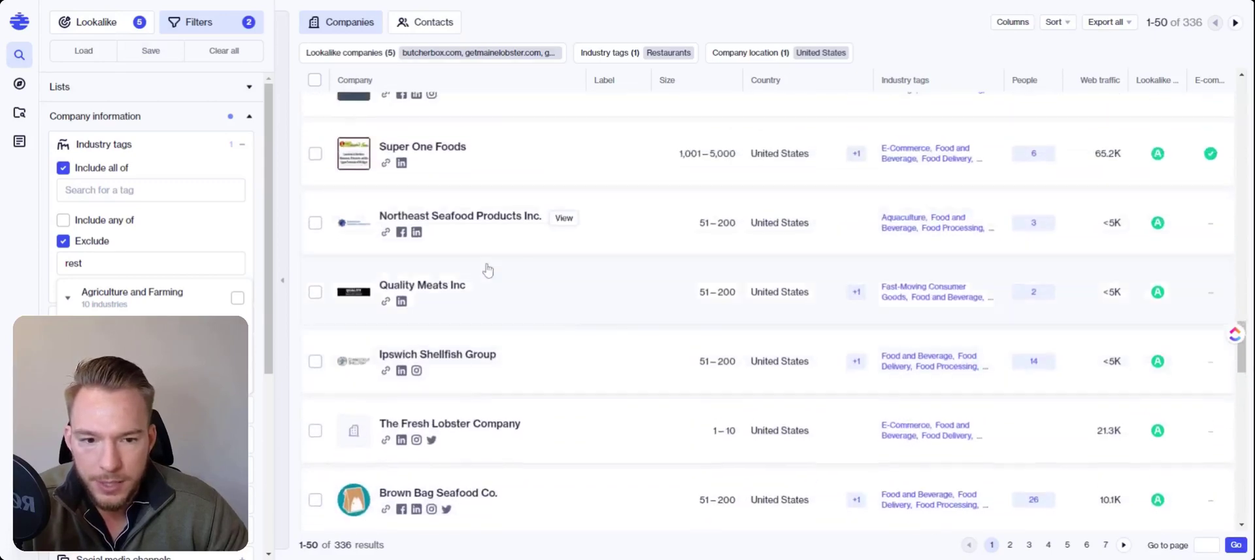
{"action": "scroll", "coordinate": [484, 272], "scroll_direction": "down", "scroll_amount": 1}
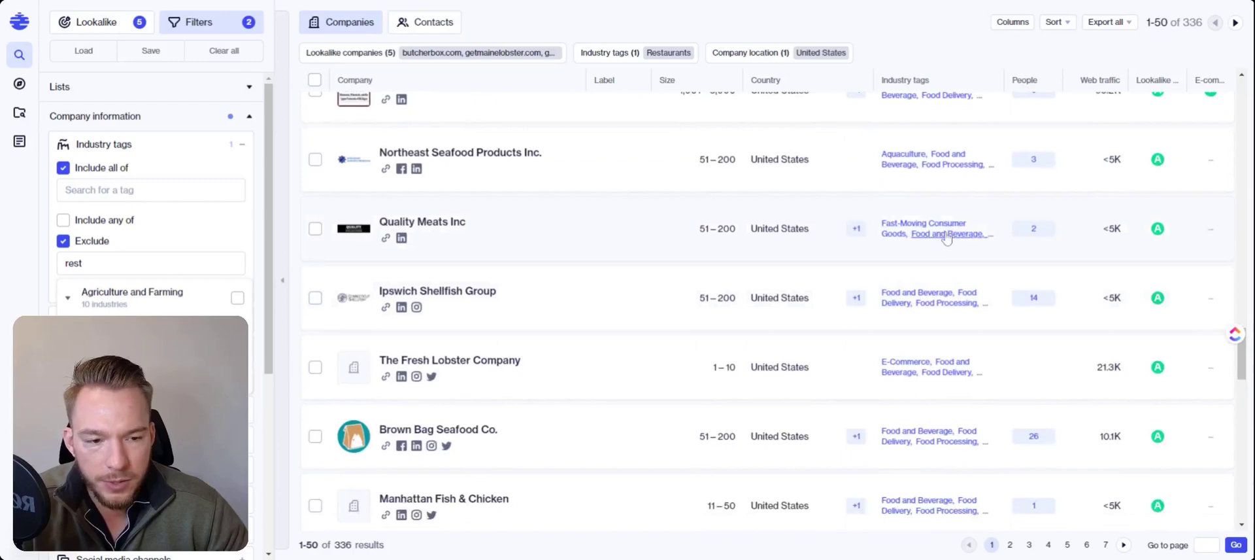
{"action": "scroll", "coordinate": [449, 302], "scroll_direction": "up", "scroll_amount": 5}
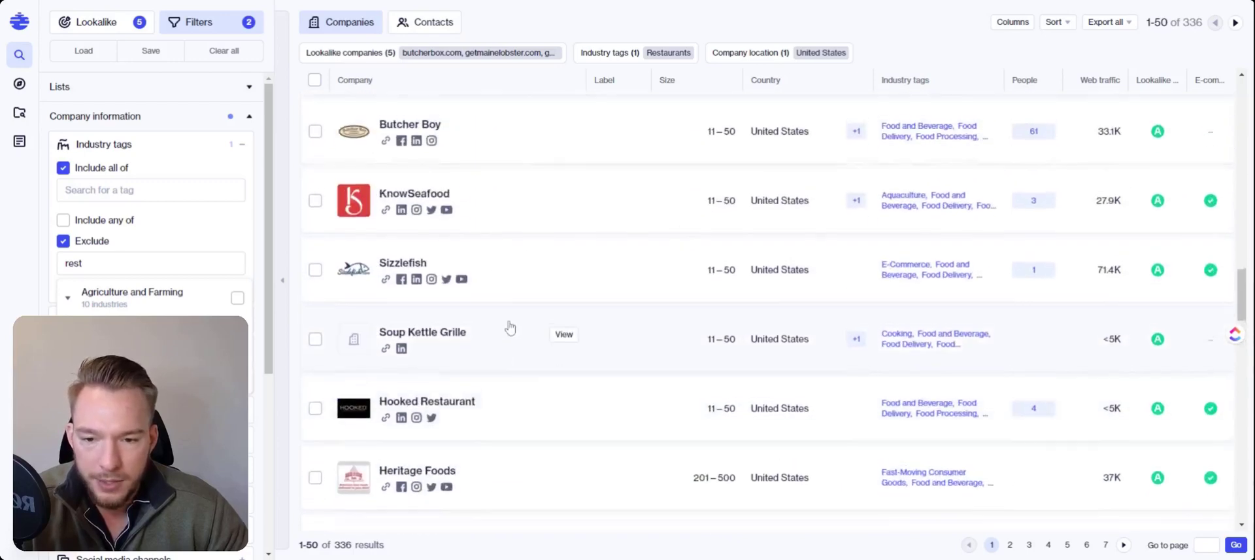
{"action": "scroll", "coordinate": [507, 327], "scroll_direction": "up", "scroll_amount": 7}
{"action": "scroll", "coordinate": [516, 323], "scroll_direction": "up", "scroll_amount": 2}
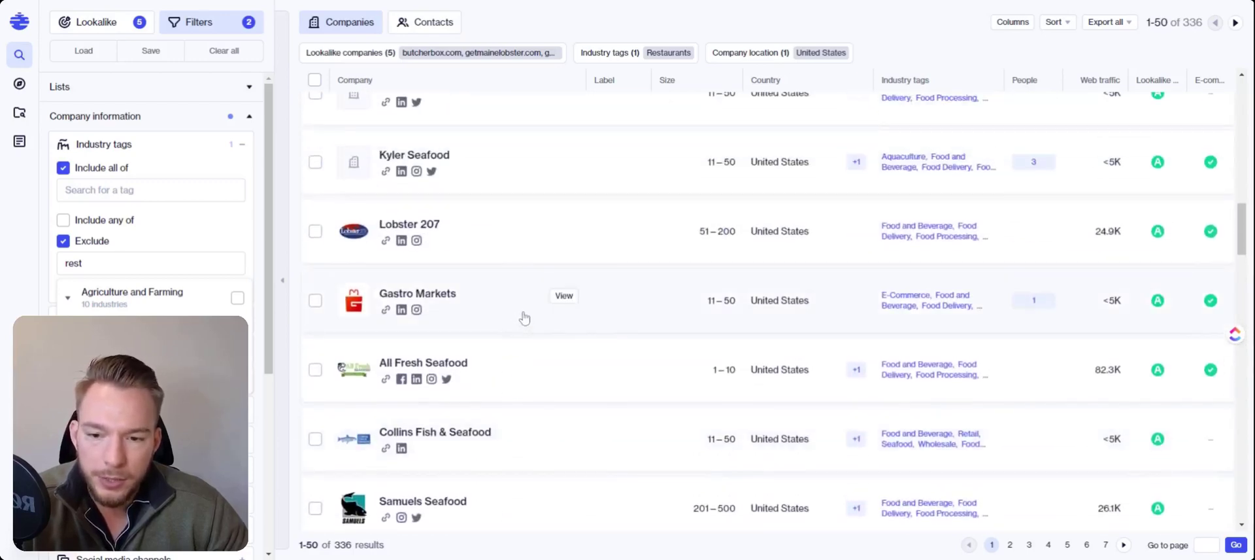
{"action": "scroll", "coordinate": [518, 320], "scroll_direction": "down", "scroll_amount": 6}
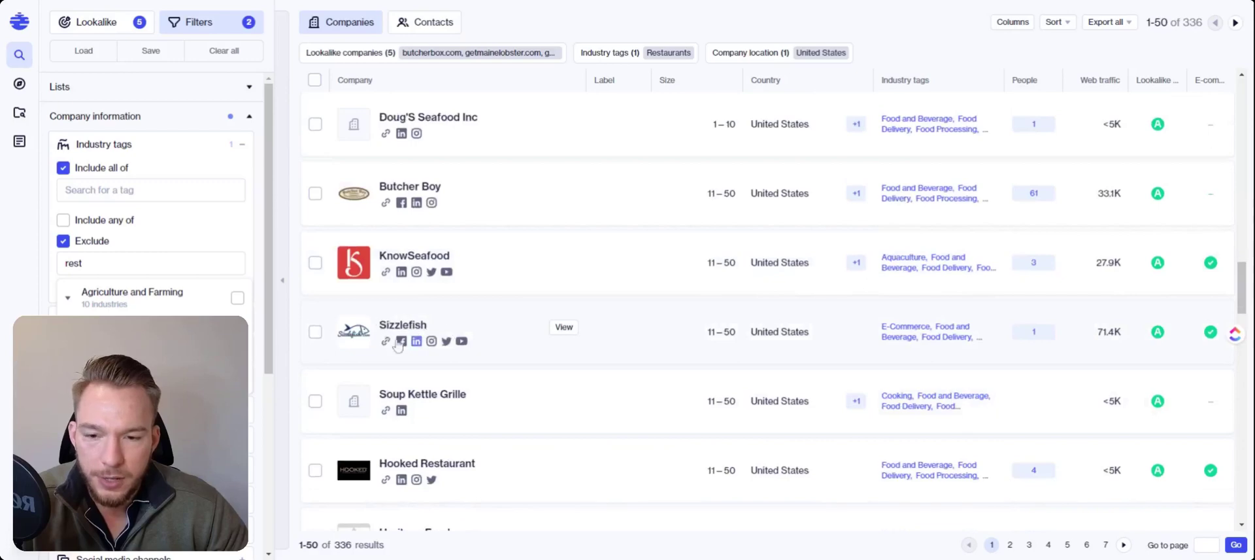
{"action": "scroll", "coordinate": [451, 339], "scroll_direction": "up", "scroll_amount": 10}
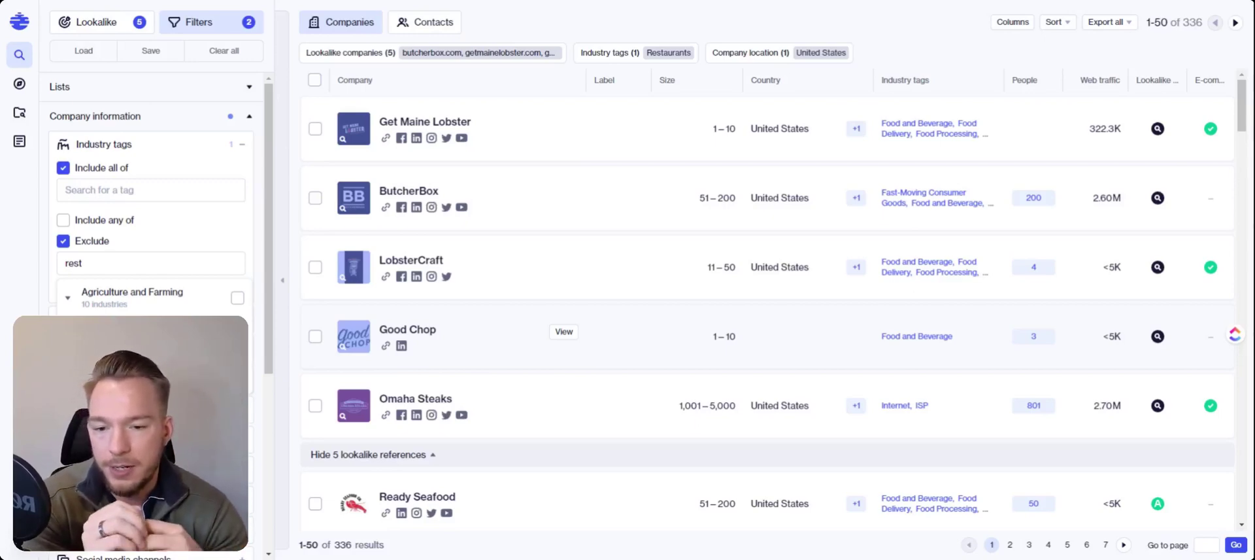
{"action": "scroll", "coordinate": [564, 353], "scroll_direction": "down", "scroll_amount": 5}
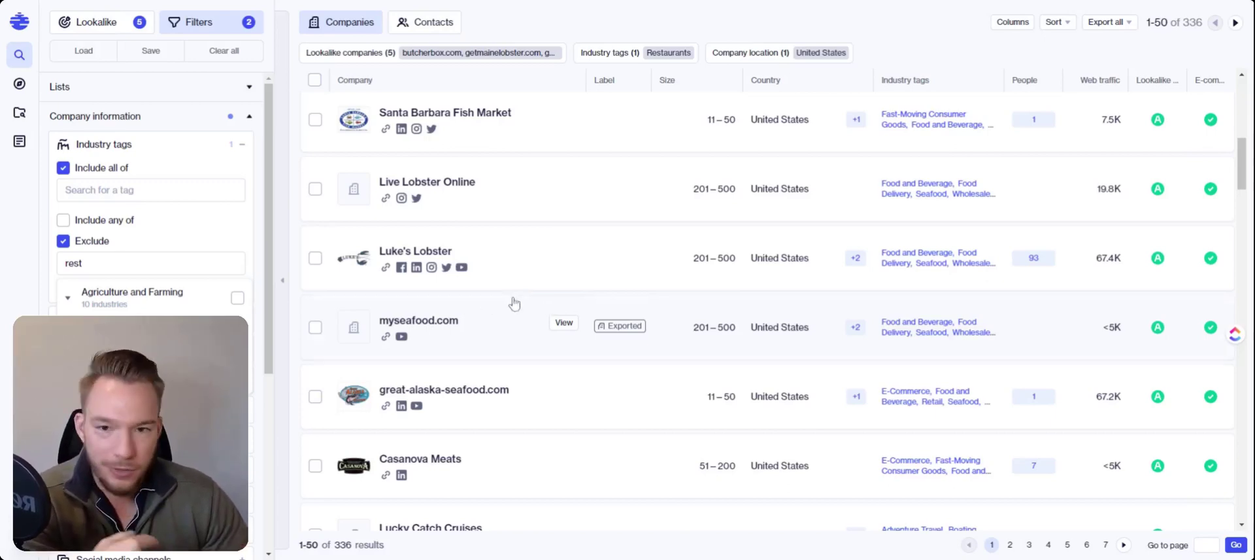
Open the export options for the full set of filtered companies
{"action": "left_click", "coordinate": [1128, 23]}
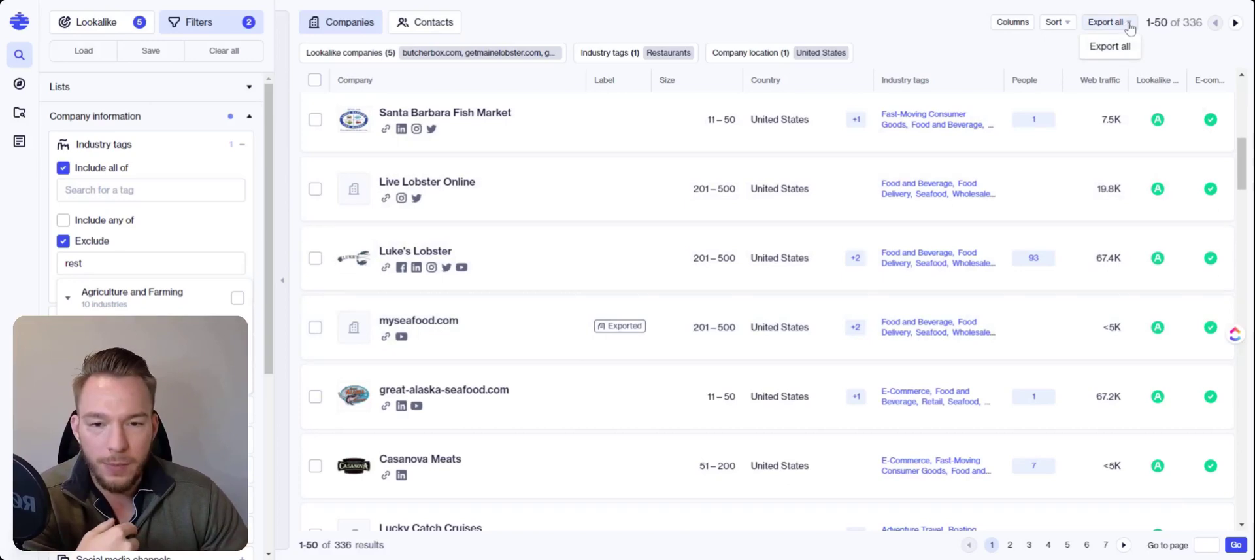